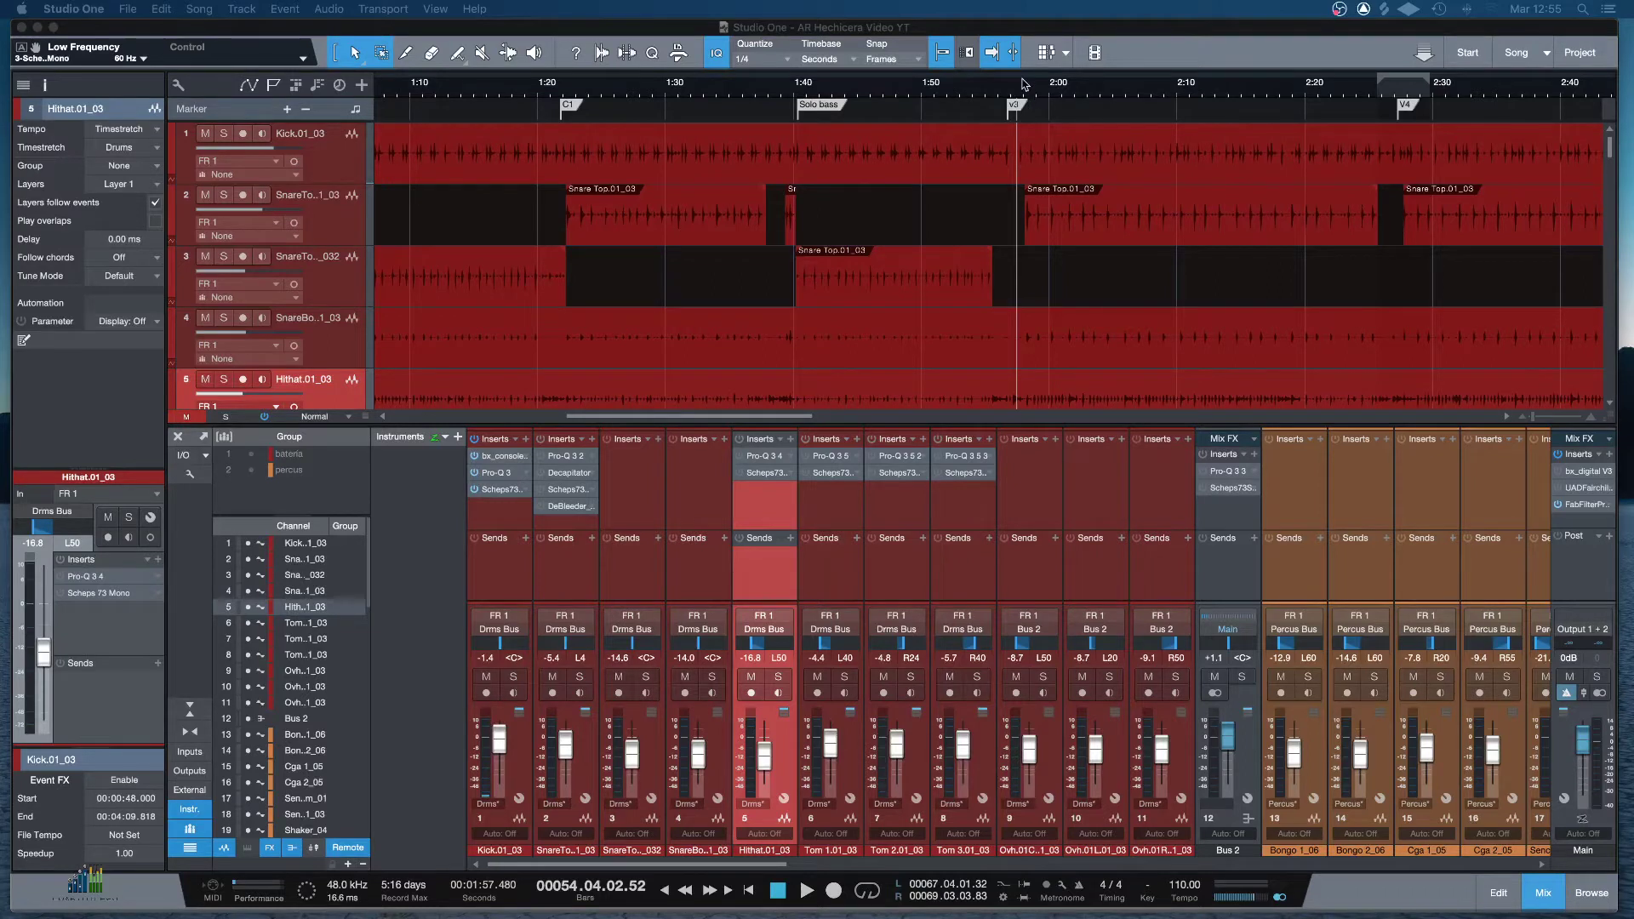
Close the kick channel's Scheps 73 window and play back the full mix from the v3 marker.
click(1583, 26)
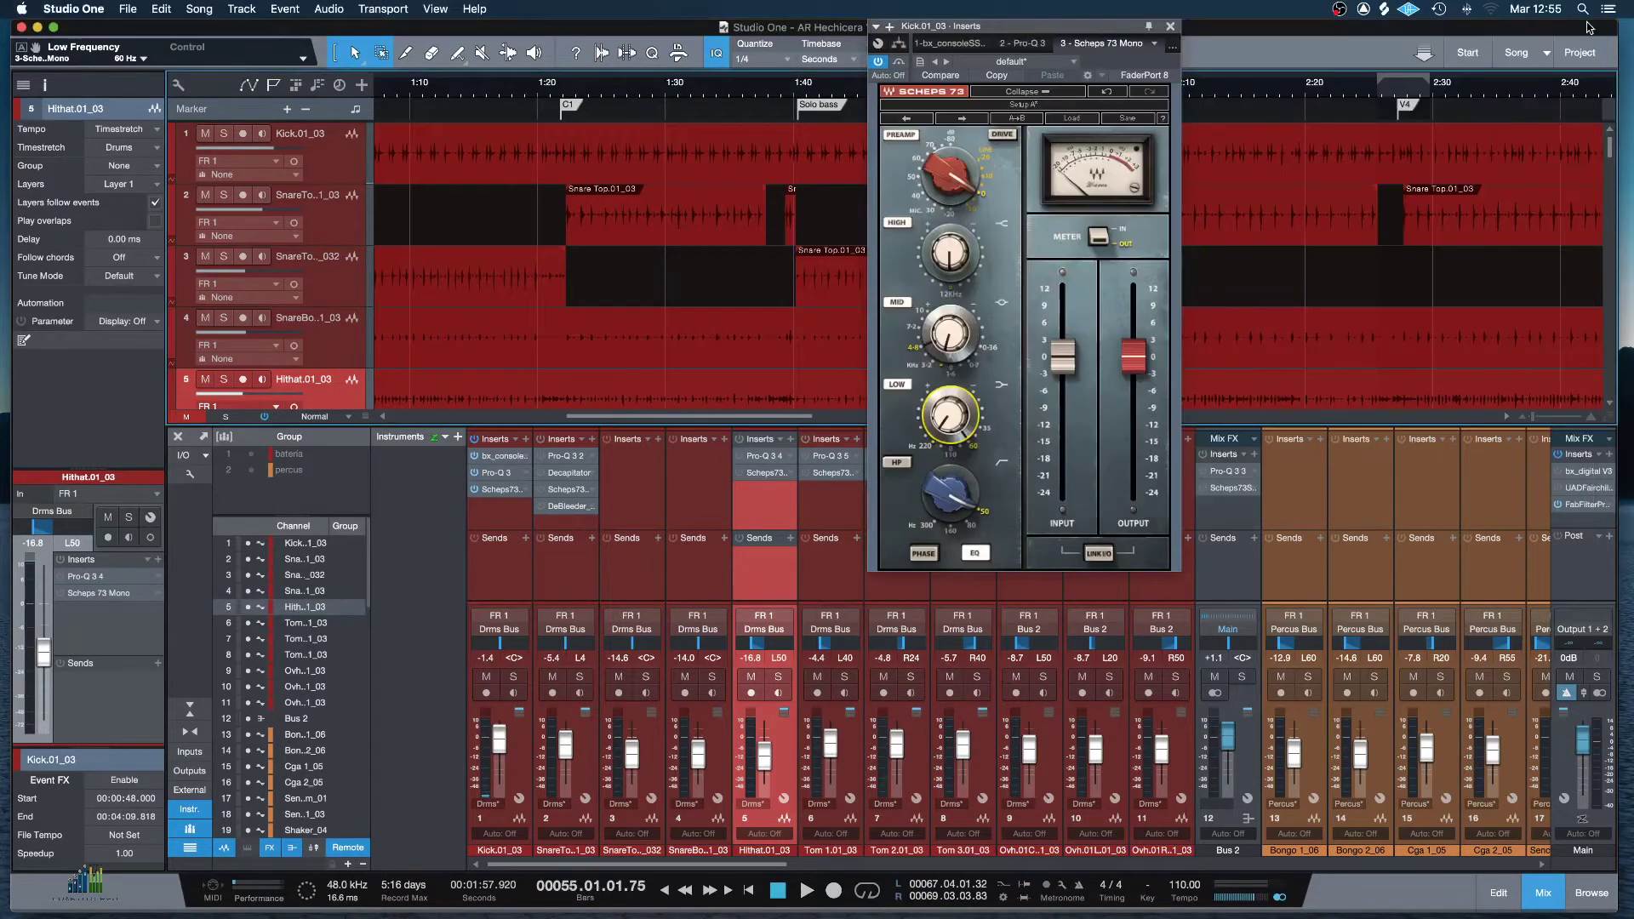
click(1179, 28)
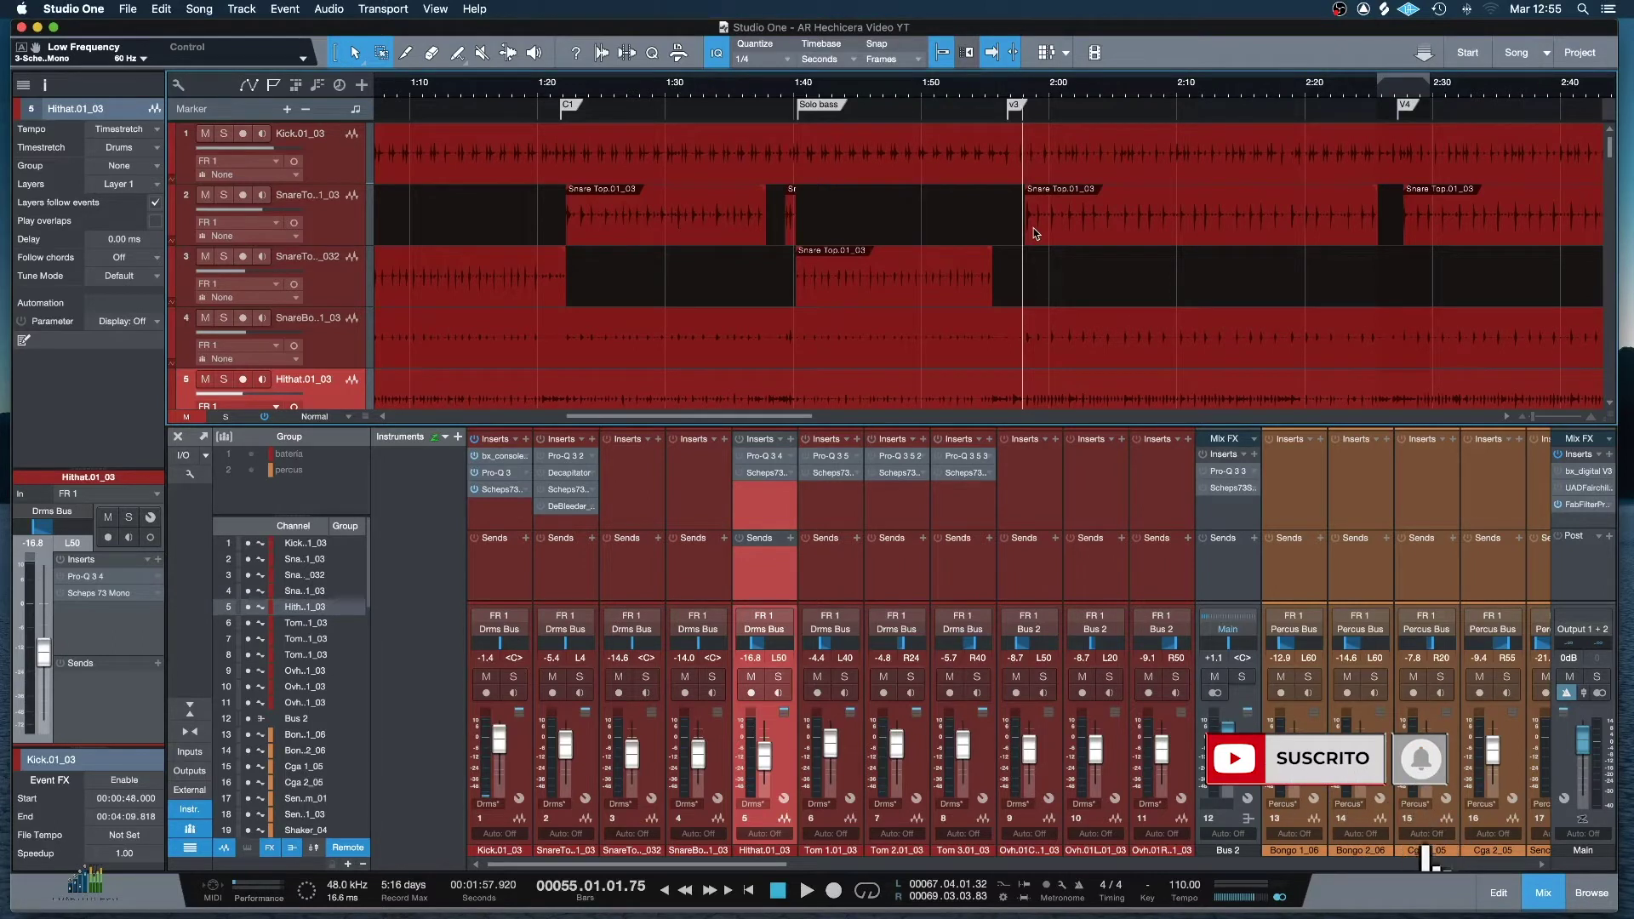
key(e)
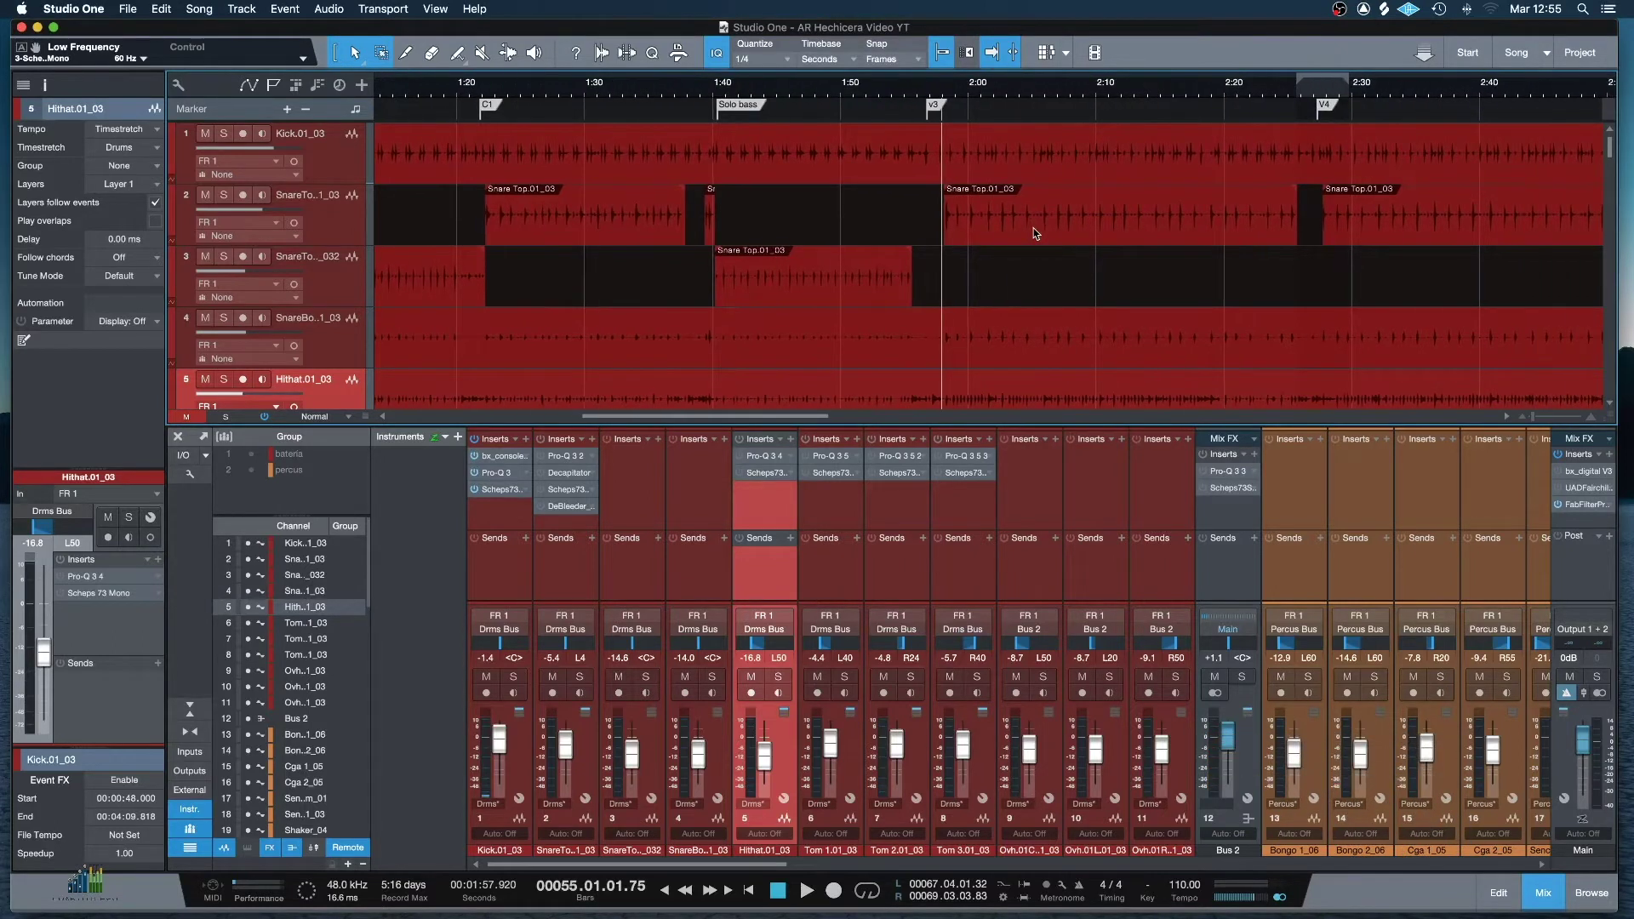
key(alt+e)
scroll(1033, 235, up, 5)
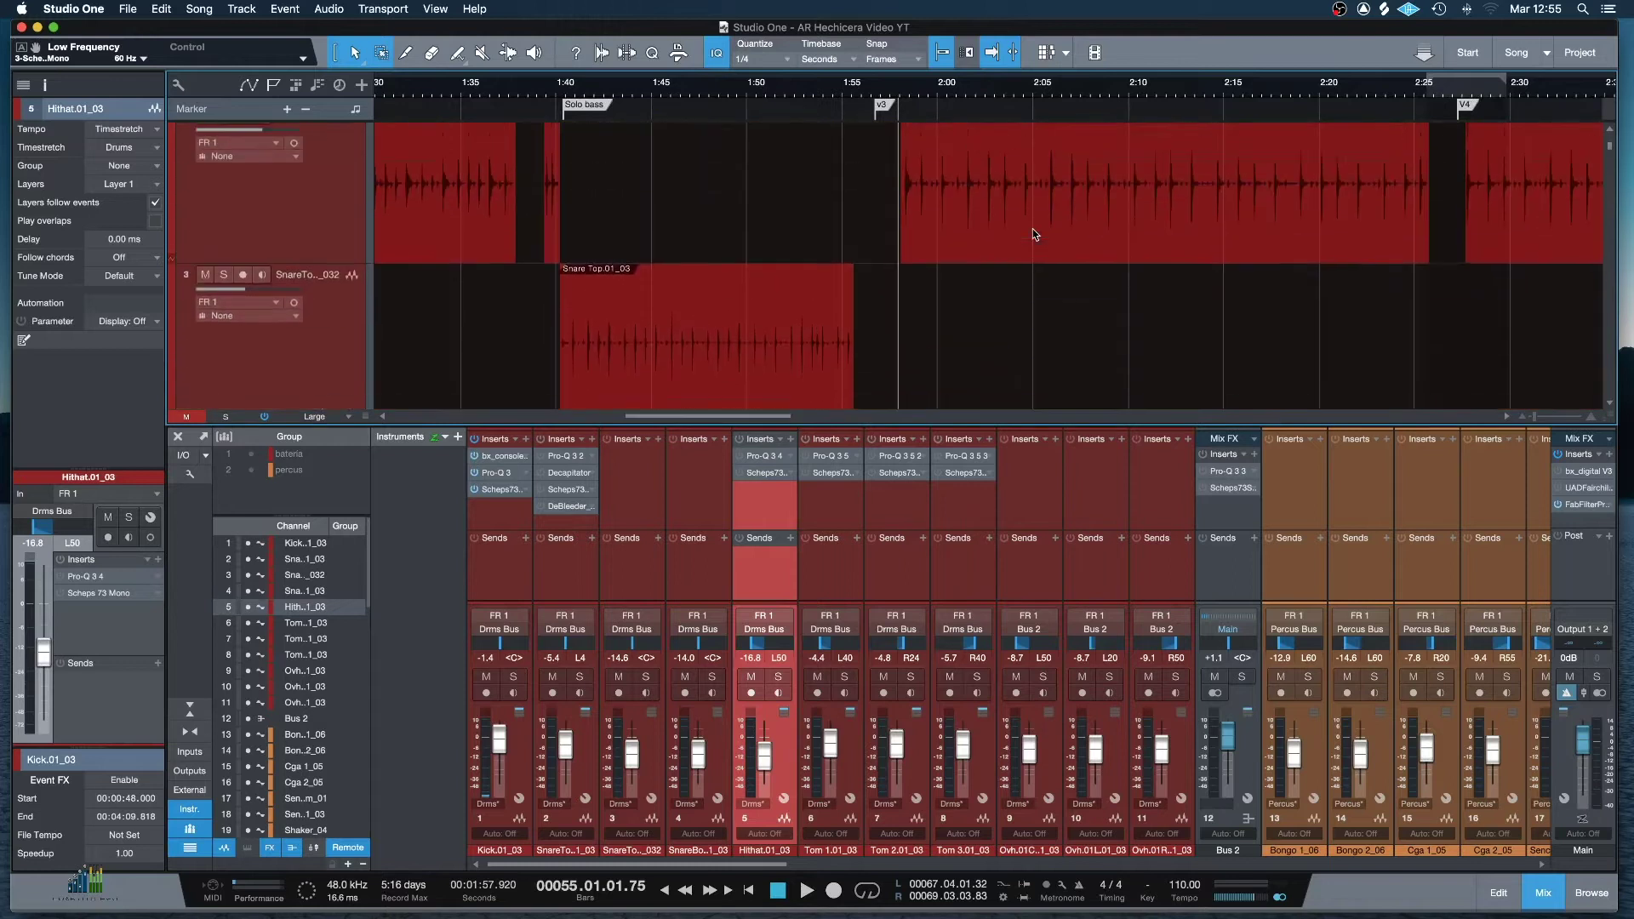
scroll(1033, 235, up, 1)
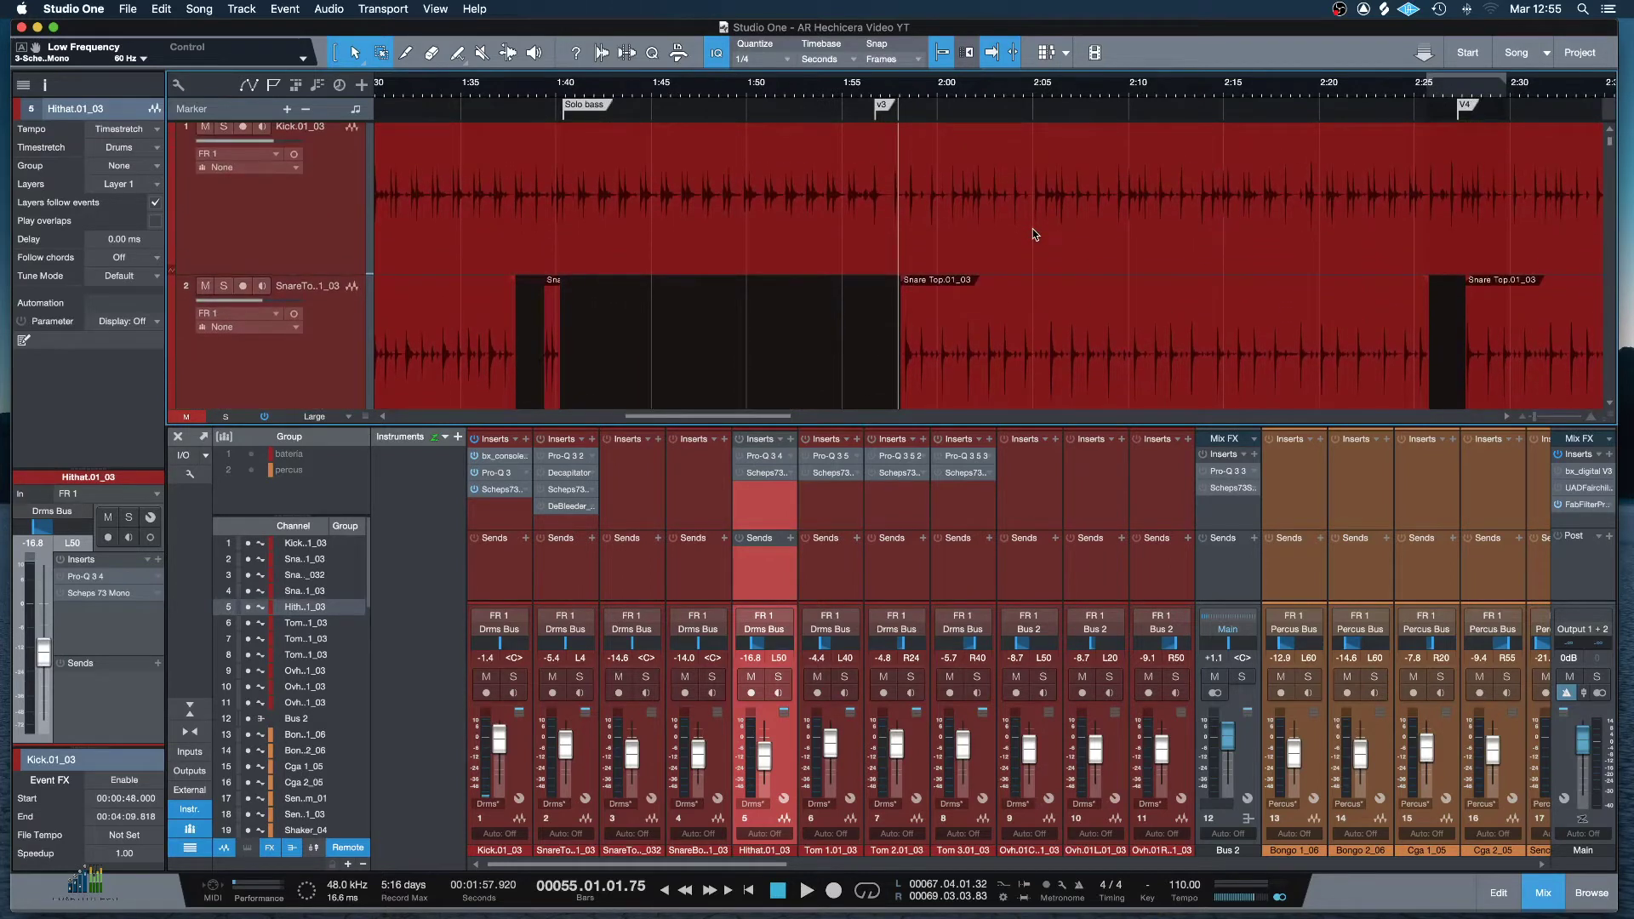
key(alt+w)
scroll(1013, 298, right, 3)
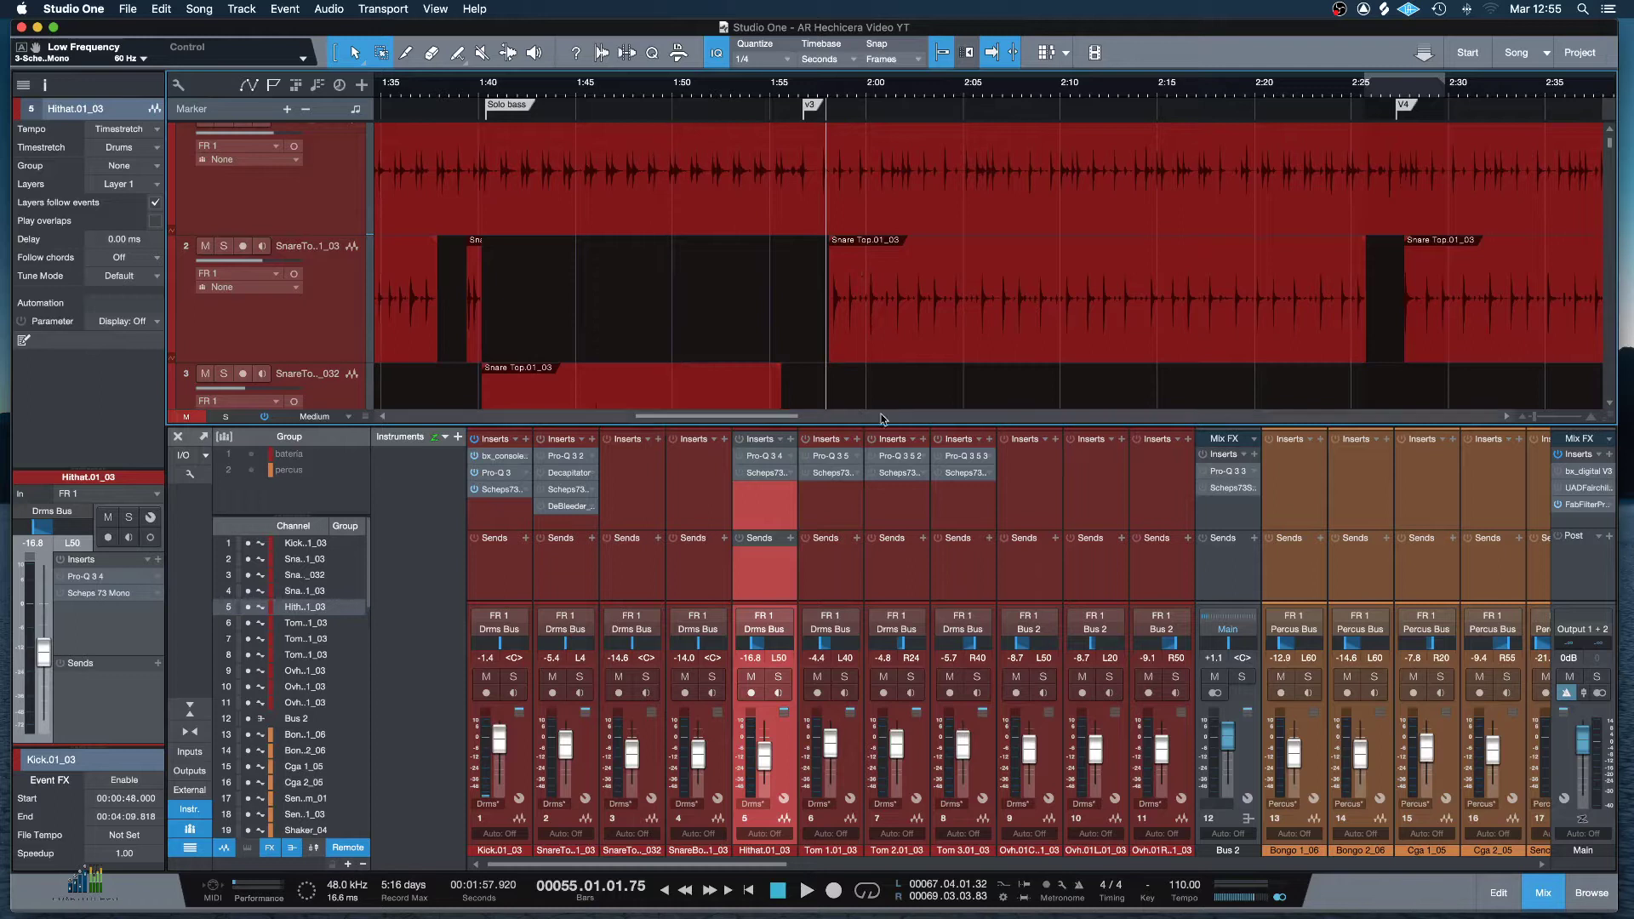
key(space)
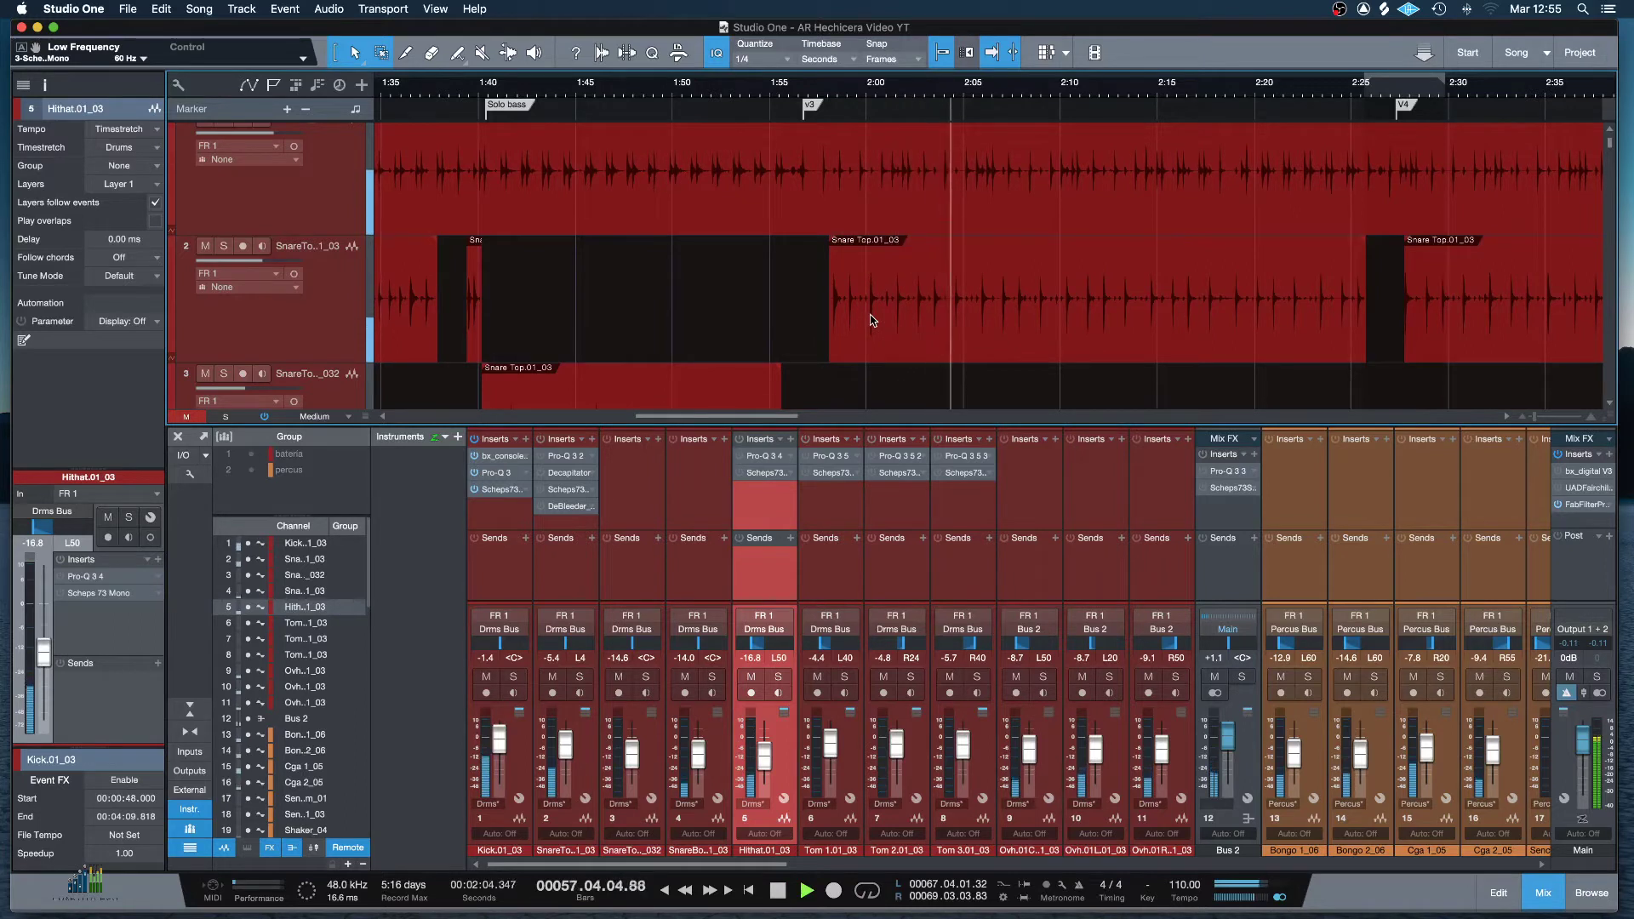
key(space)
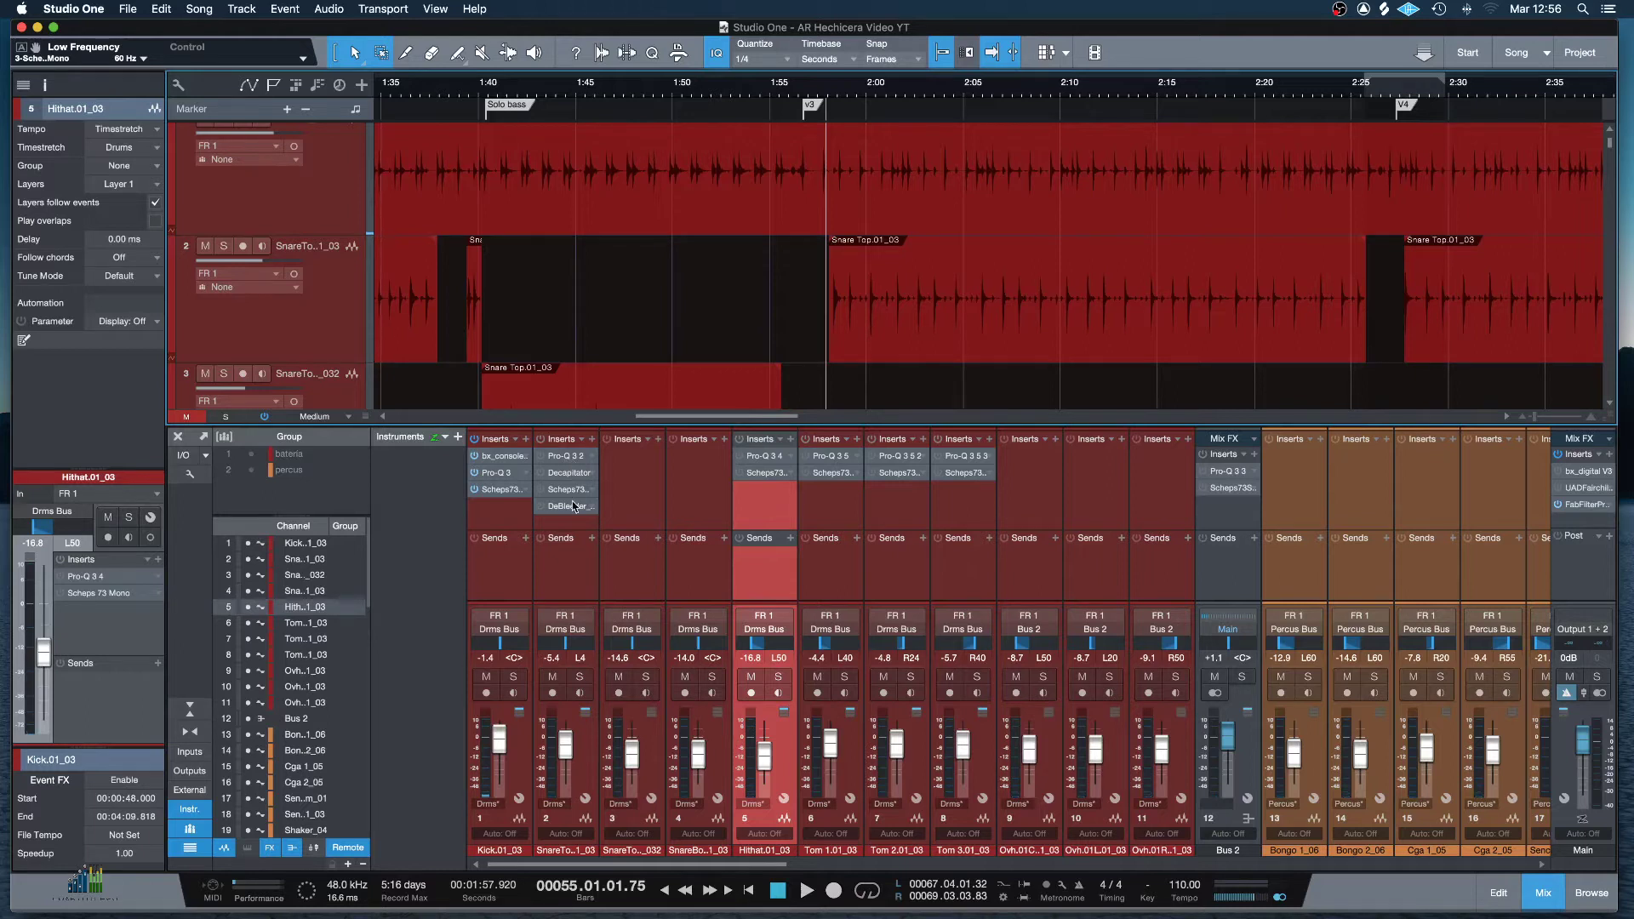
Open the Pro-Q 3 on the Snare Top channel, solo the track and play it with the EQ still inactive.
click(569, 458)
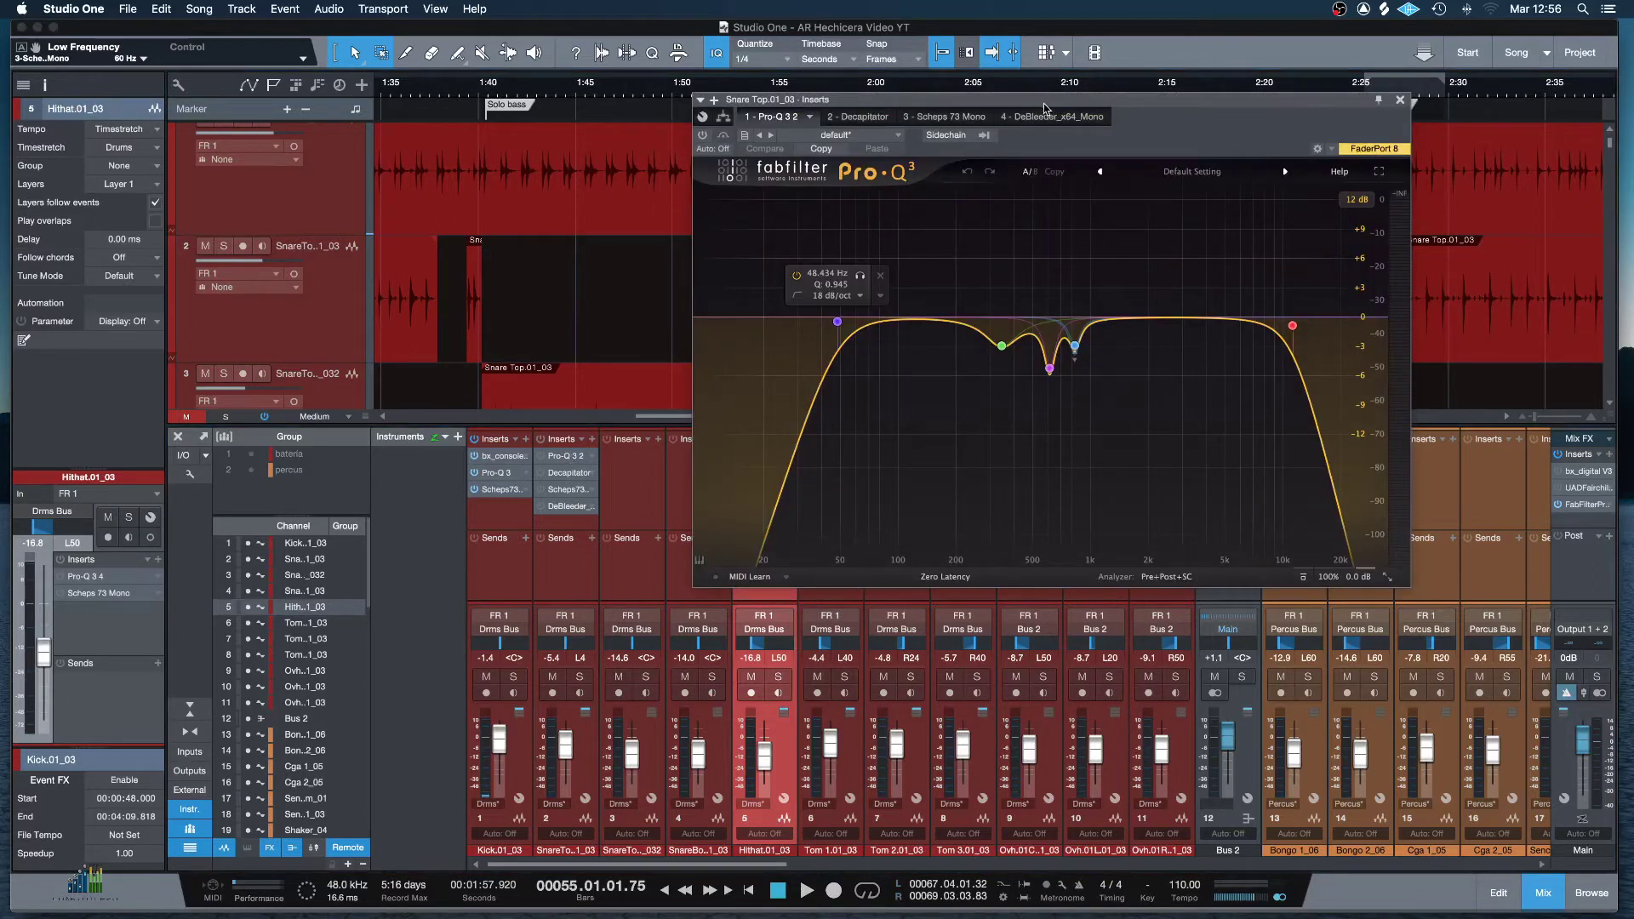
drag(1044, 106, 1123, 304)
key(s)
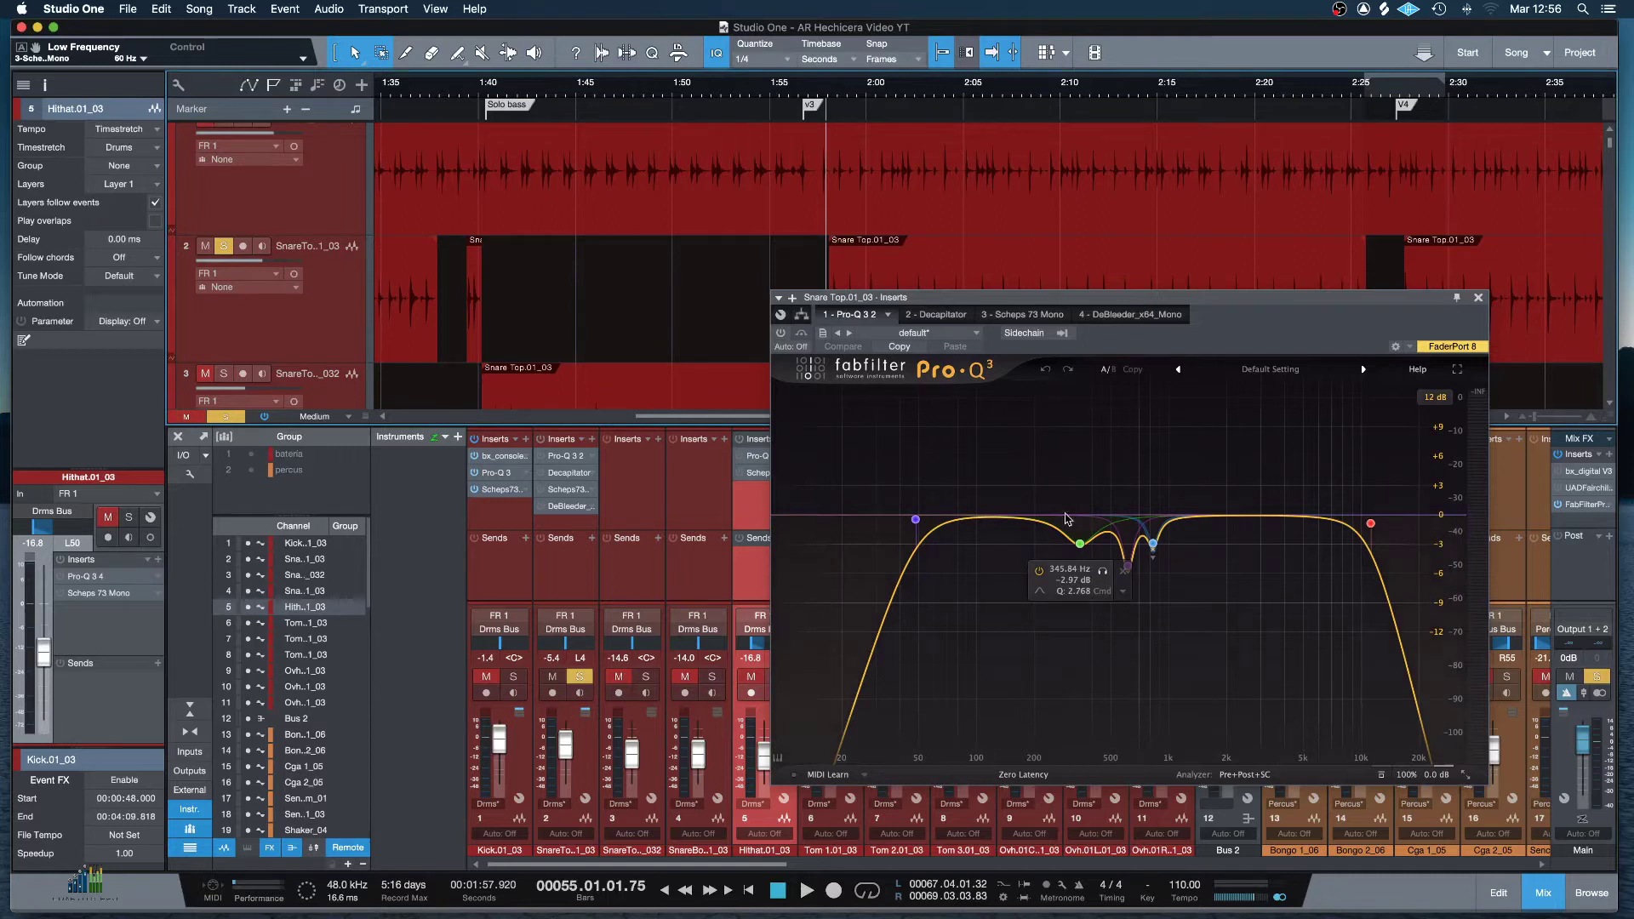
key(space)
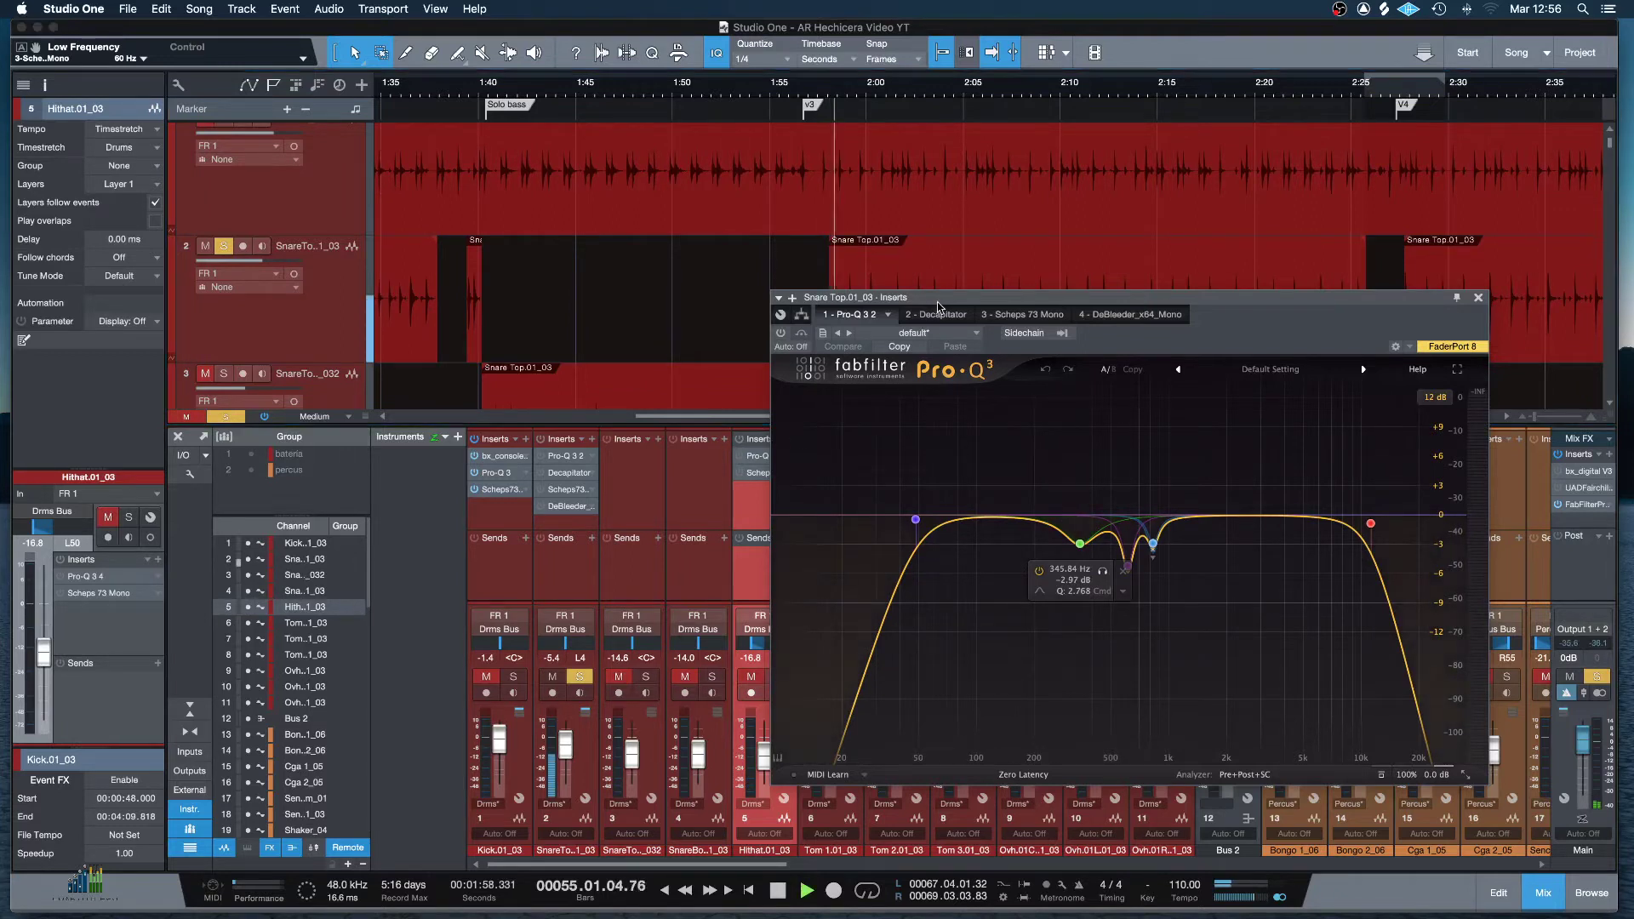
drag(939, 306, 841, 344)
mouse_move(985, 586)
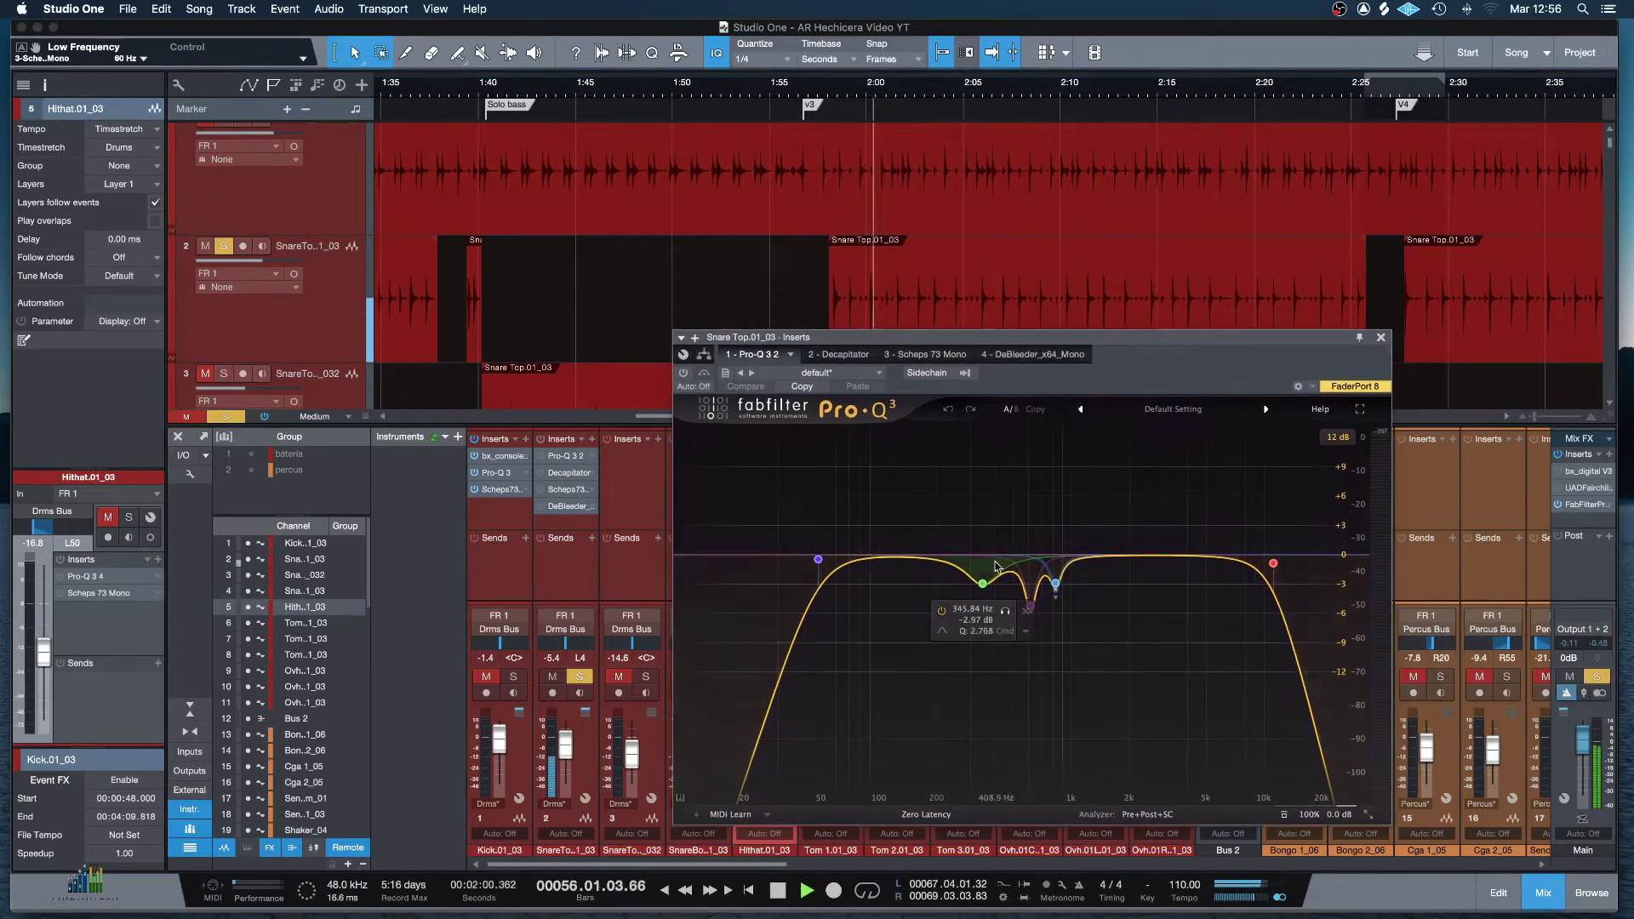
key(space)
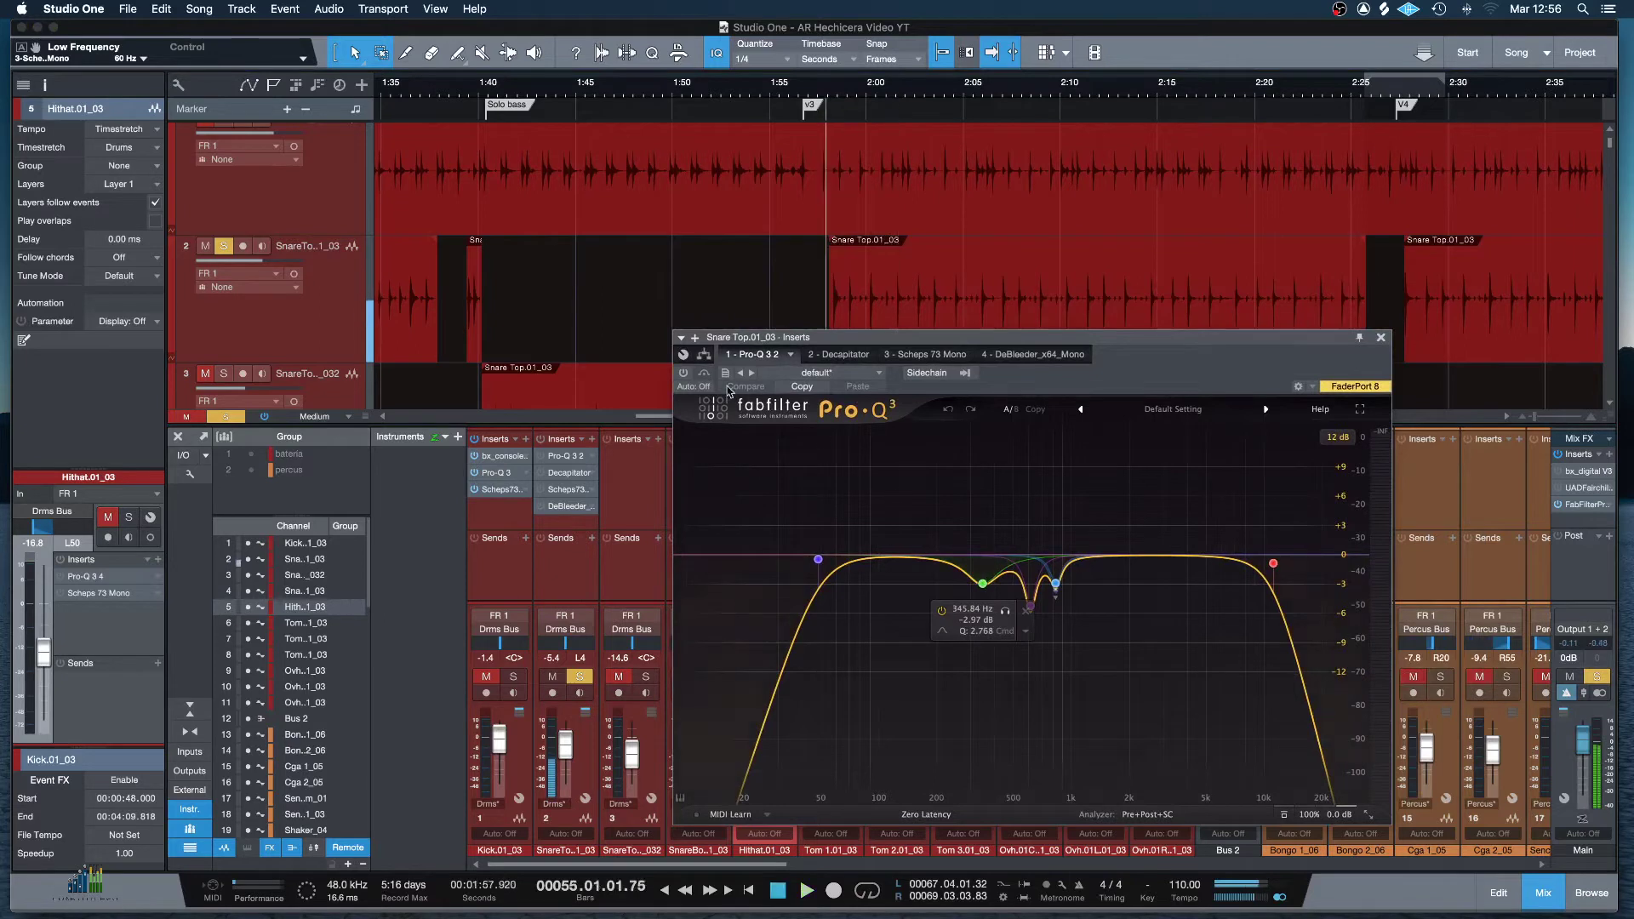
Activate the Snare Top's Pro-Q 3 and audition its cuts at 345.84 Hz, 612.32 Hz and 827.66 Hz one at a time.
click(683, 373)
mouse_move(984, 586)
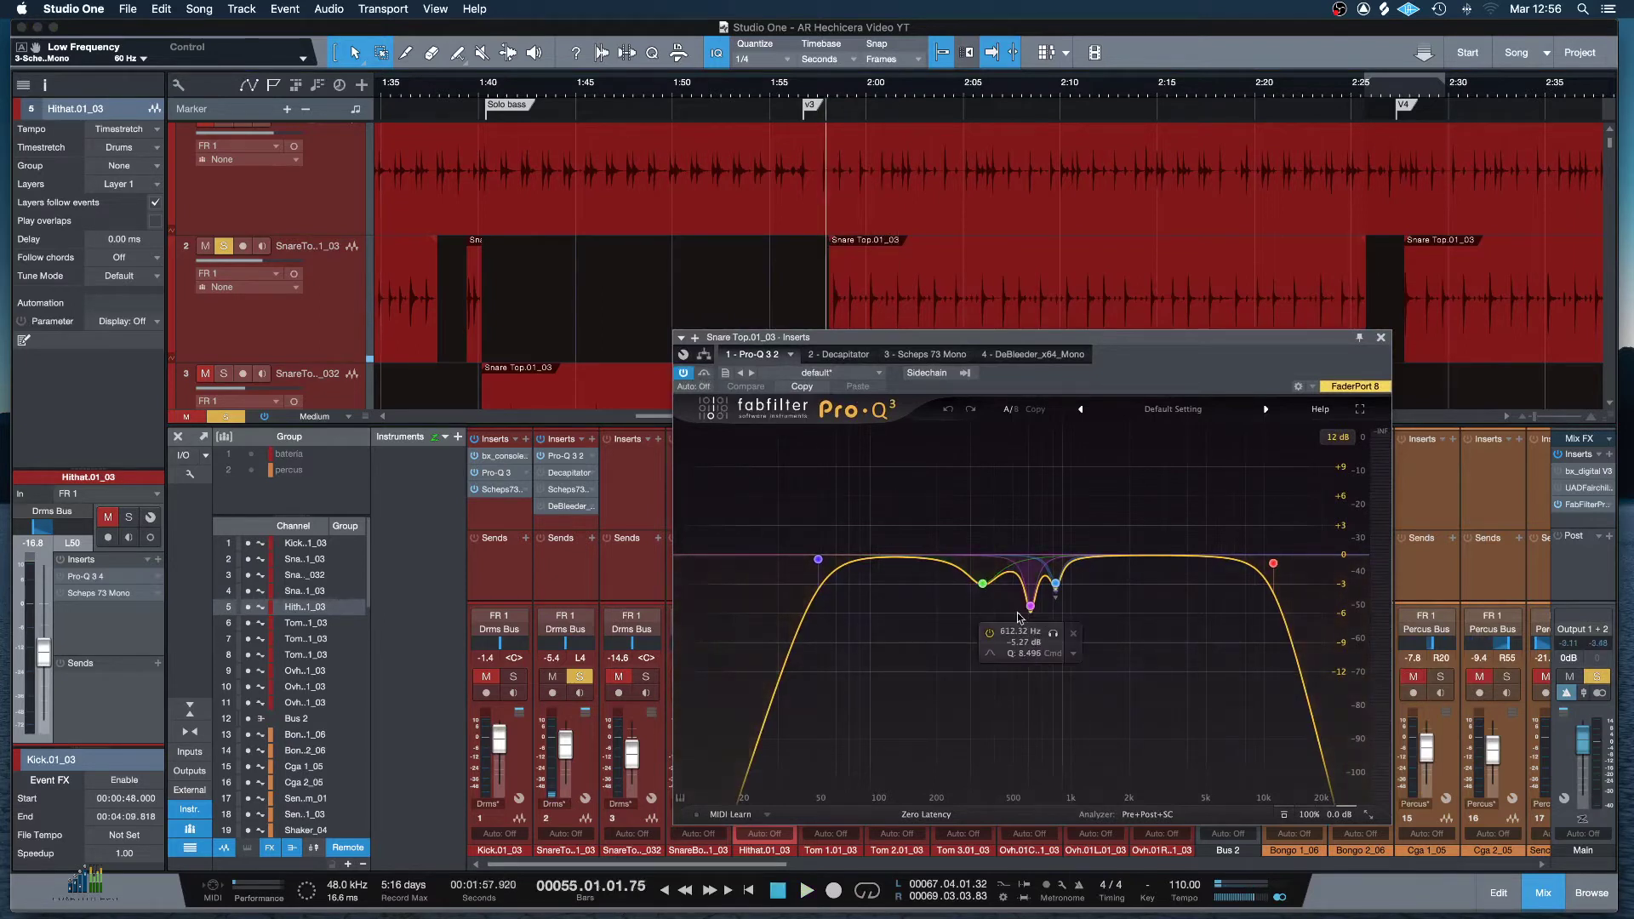
key(space)
click(1008, 613)
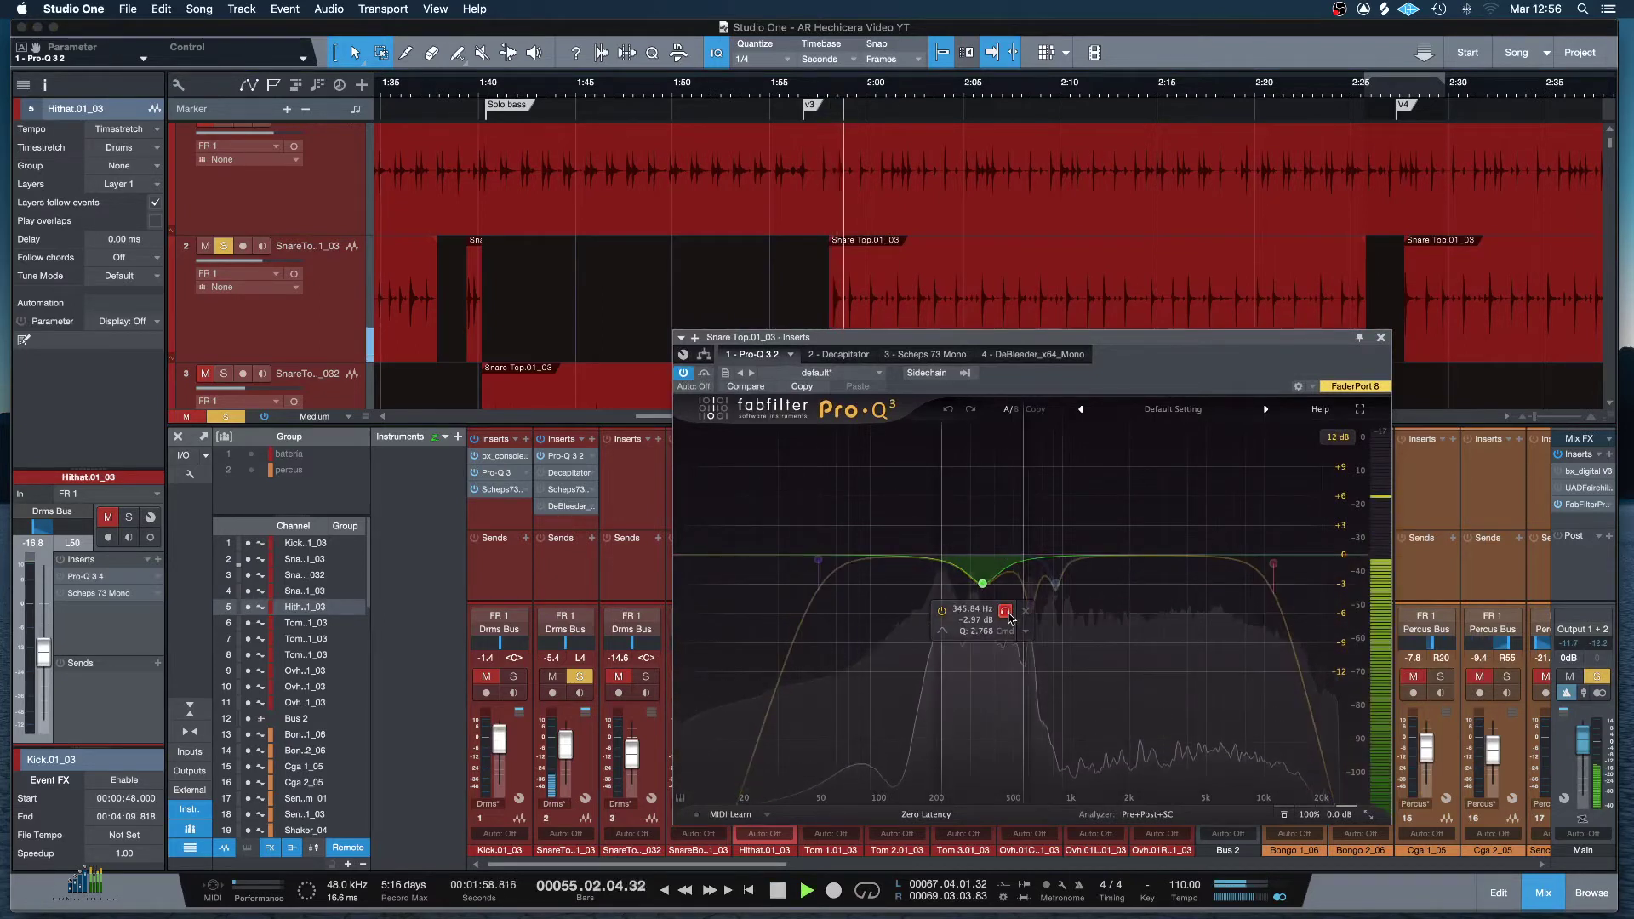
drag(1029, 589, 1030, 606)
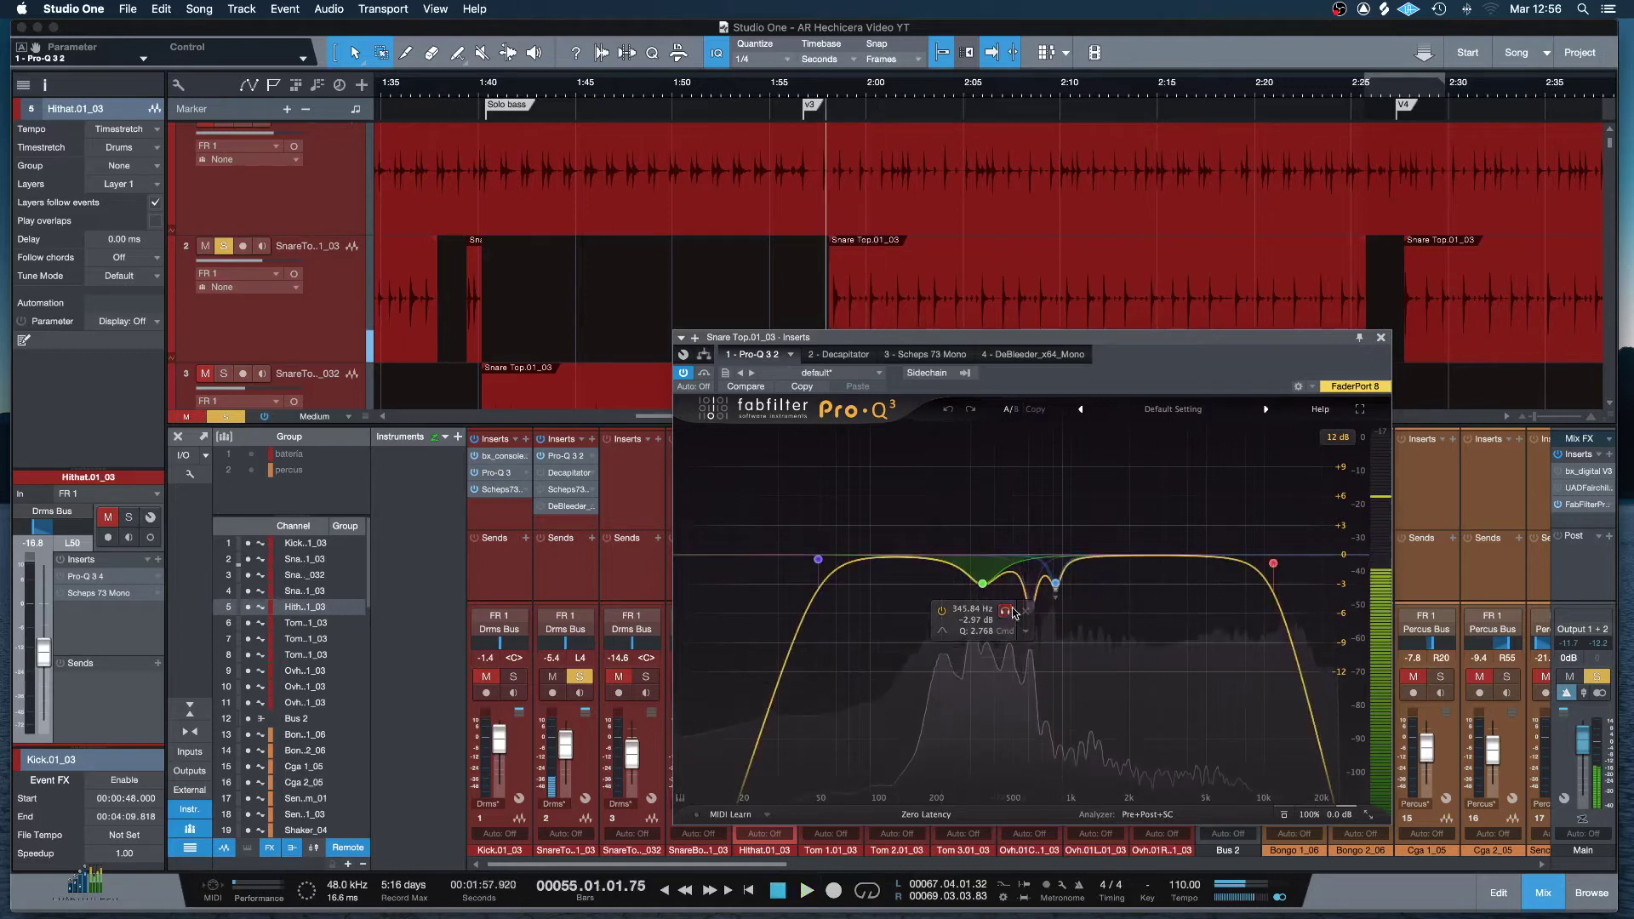
key(space)
key(space)
click(1053, 634)
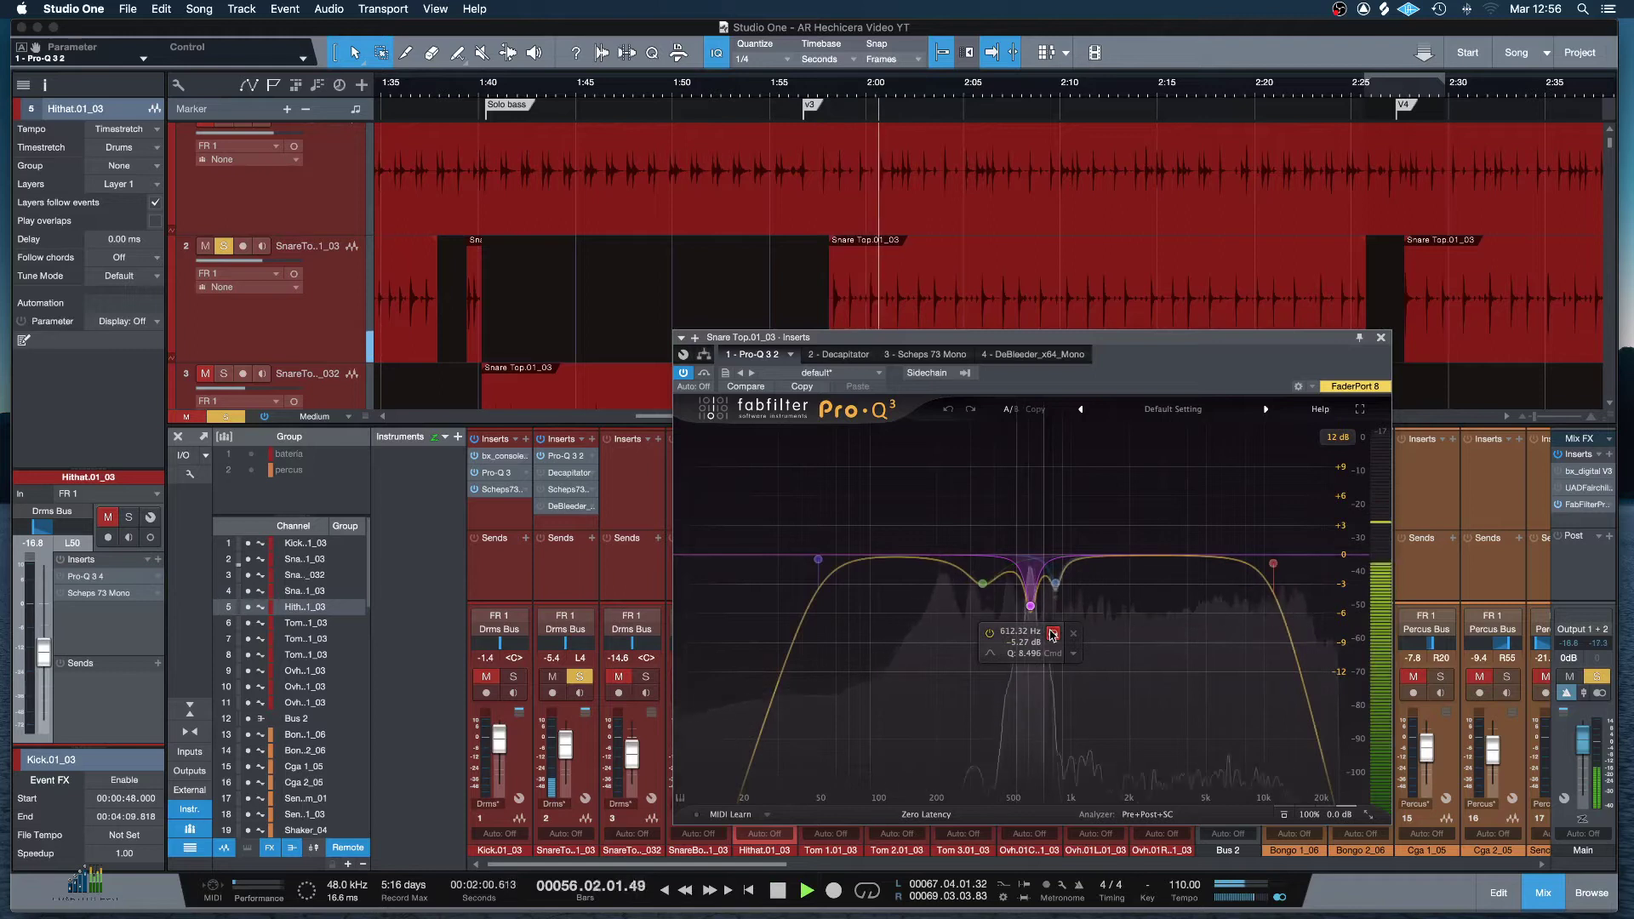
key(space)
key(space)
click(1077, 625)
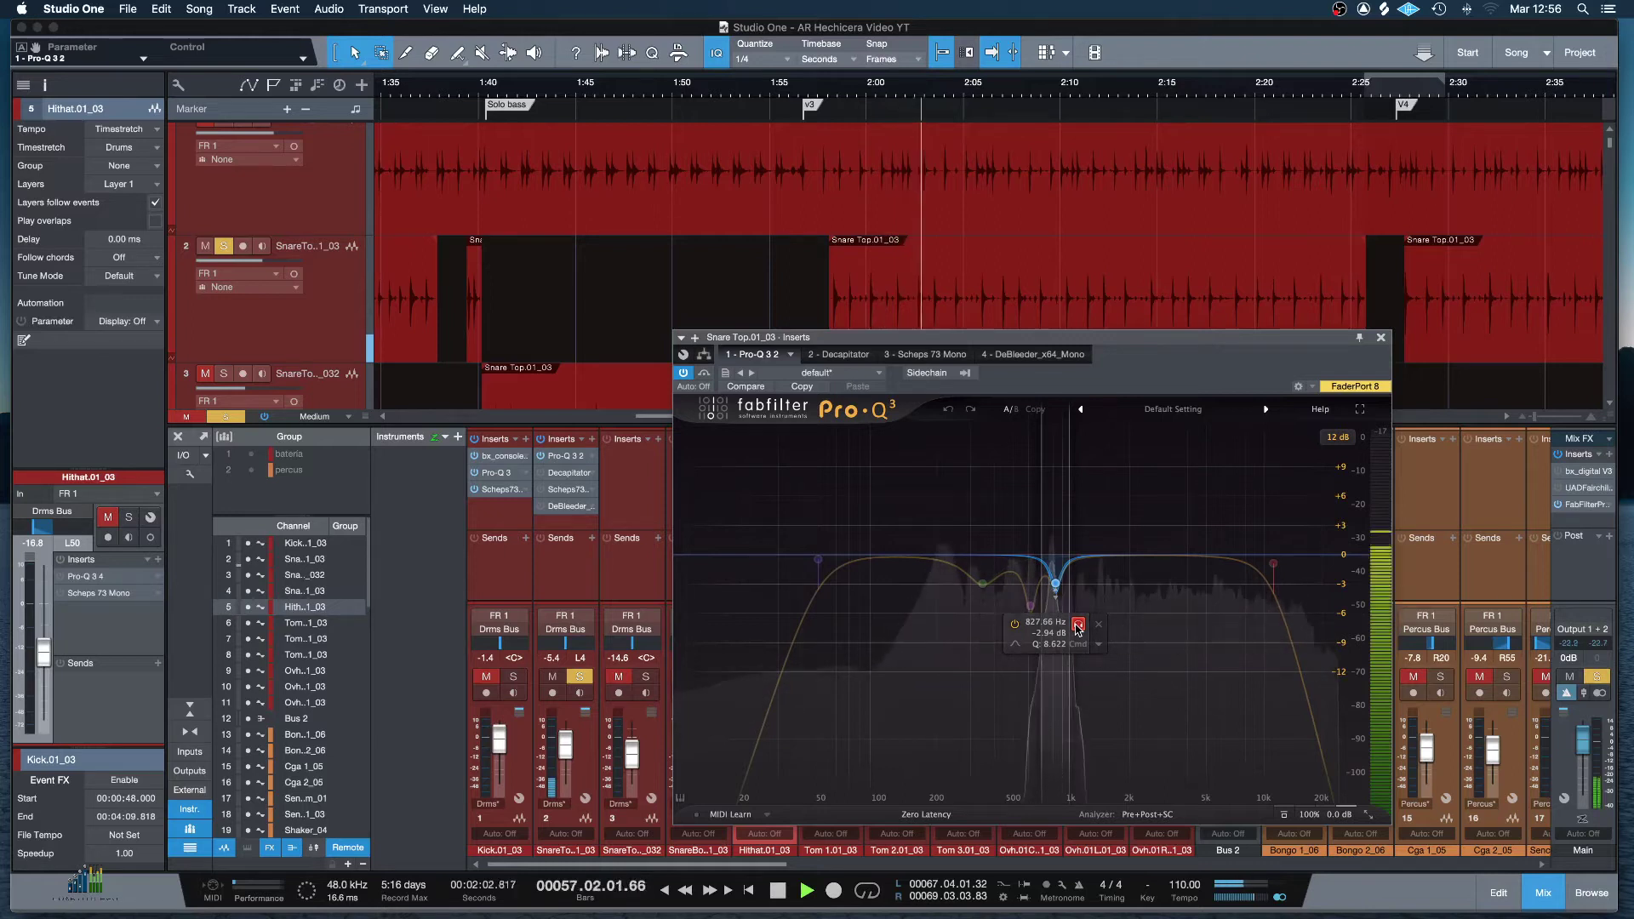
click(1078, 625)
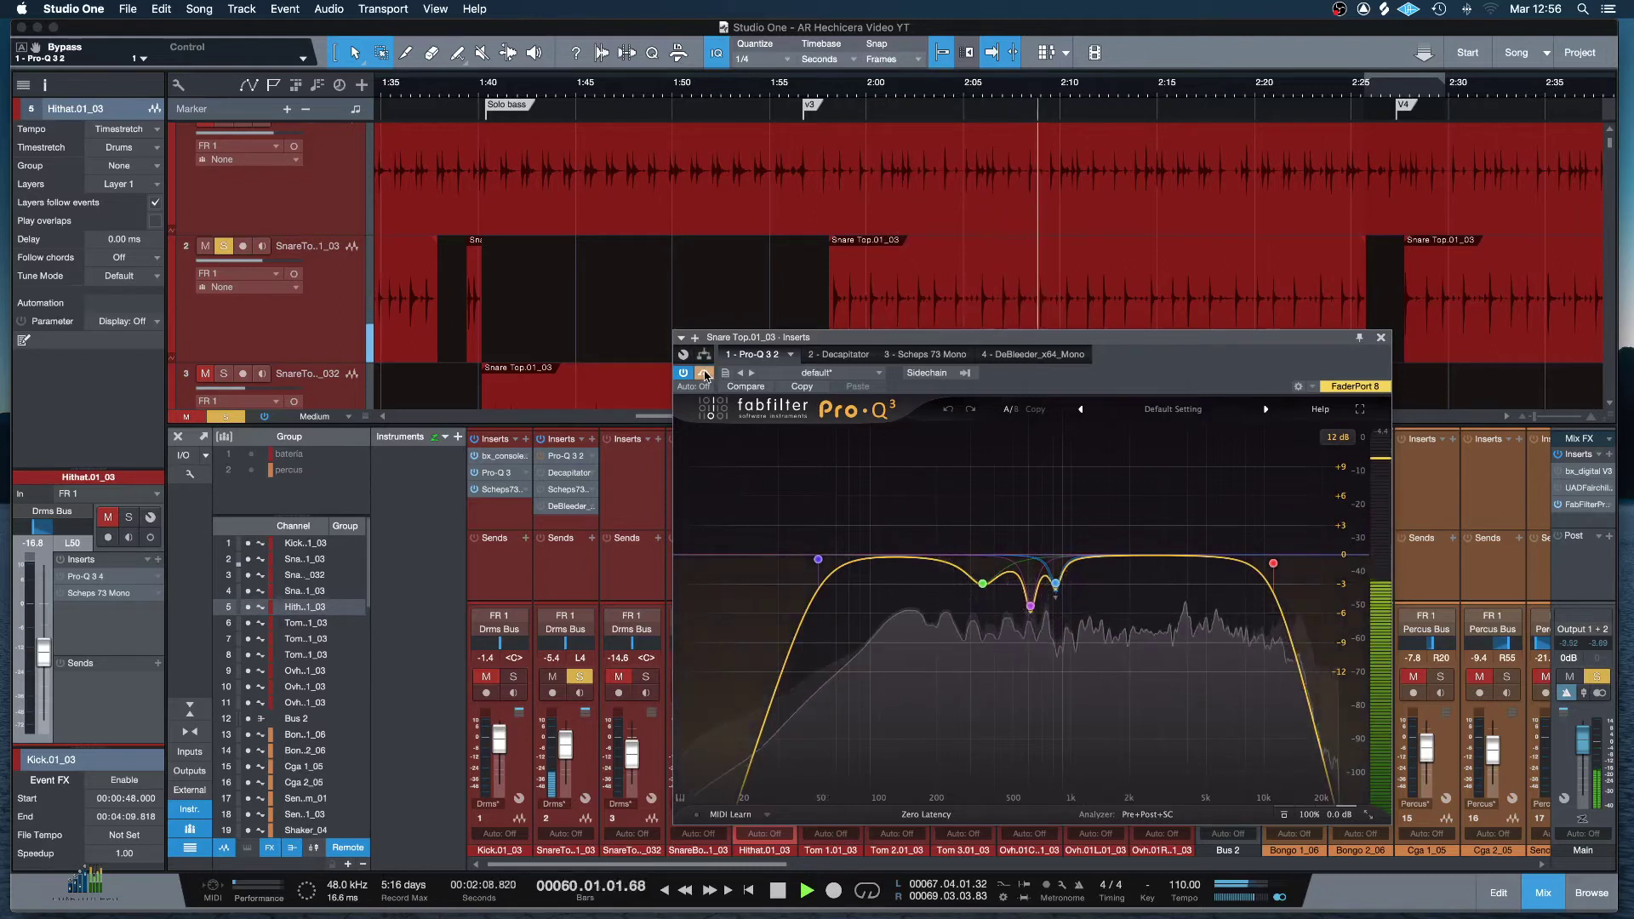
Compare the soloed snare with the Pro-Q 3 bypassed and engaged, and stop playback.
click(705, 375)
click(705, 375)
key(space)
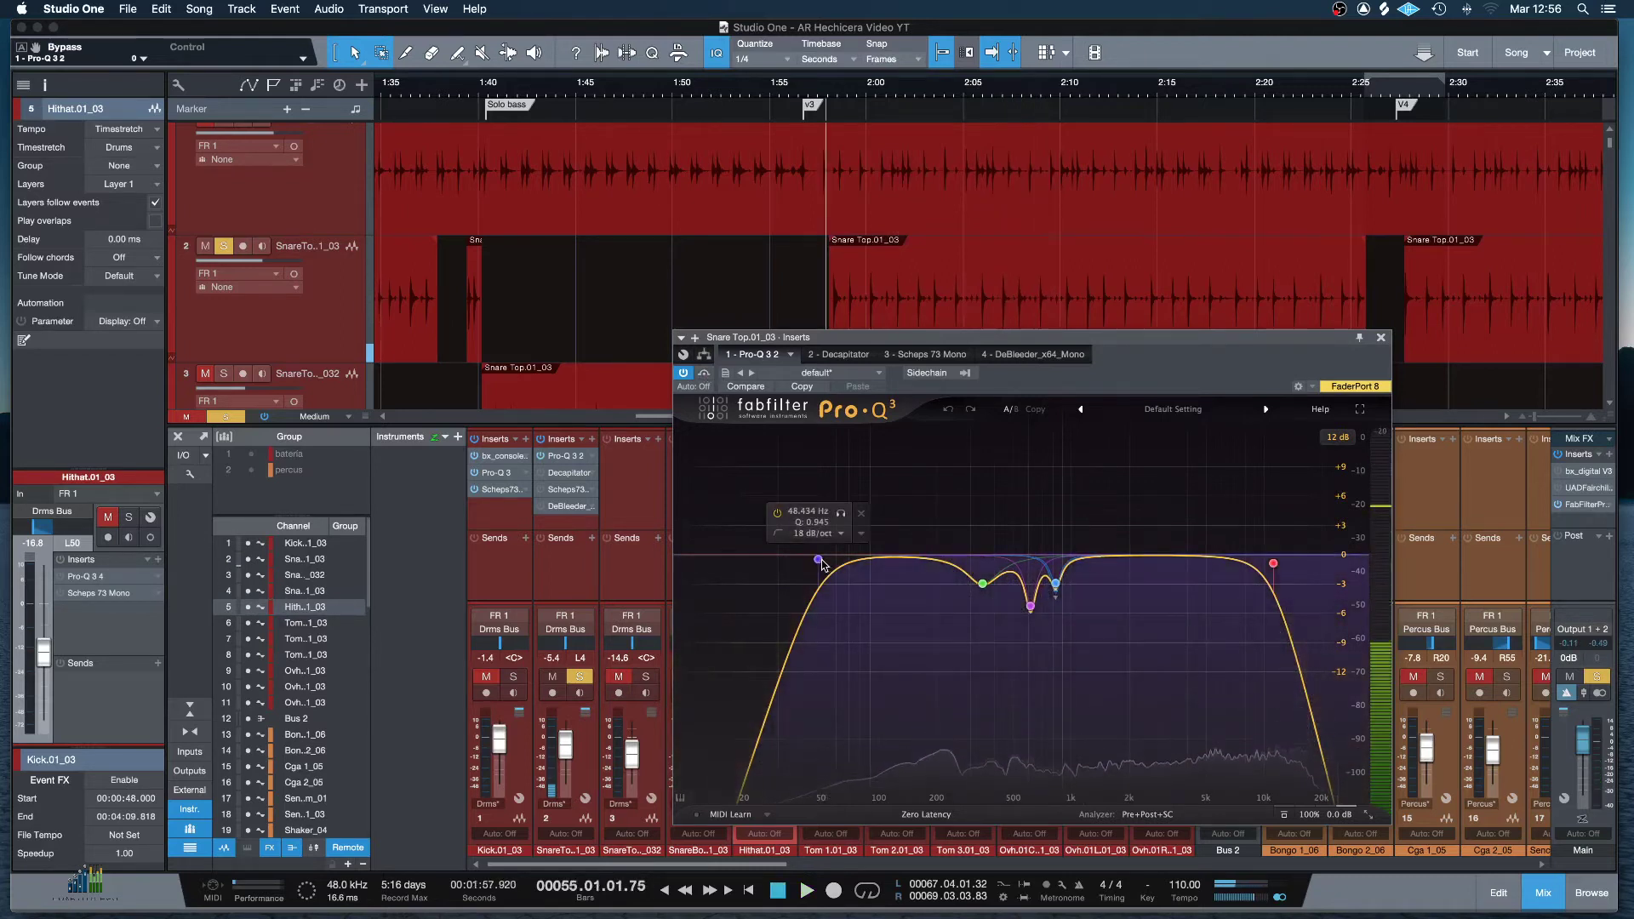
Raise the low-cut frequency slightly in the Snare Top's Pro-Q 3 and select its high-cut band.
drag(820, 564, 835, 563)
click(1274, 563)
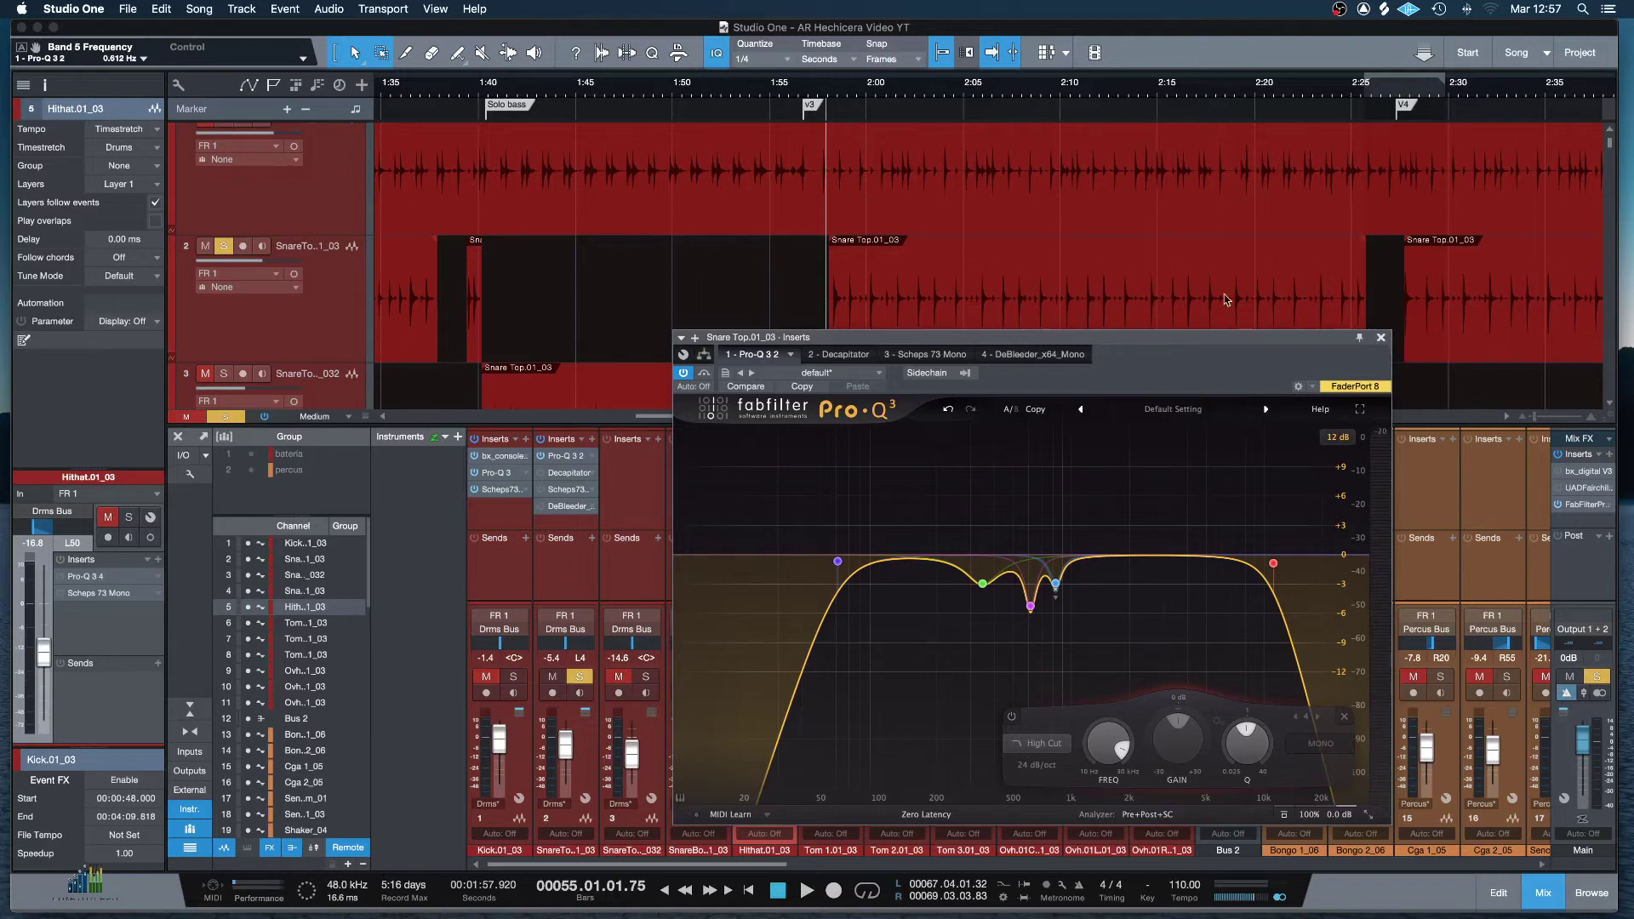
Open the Scheps 73 on the Snare Top channel and examine its low, mid and high EQ settings.
click(569, 490)
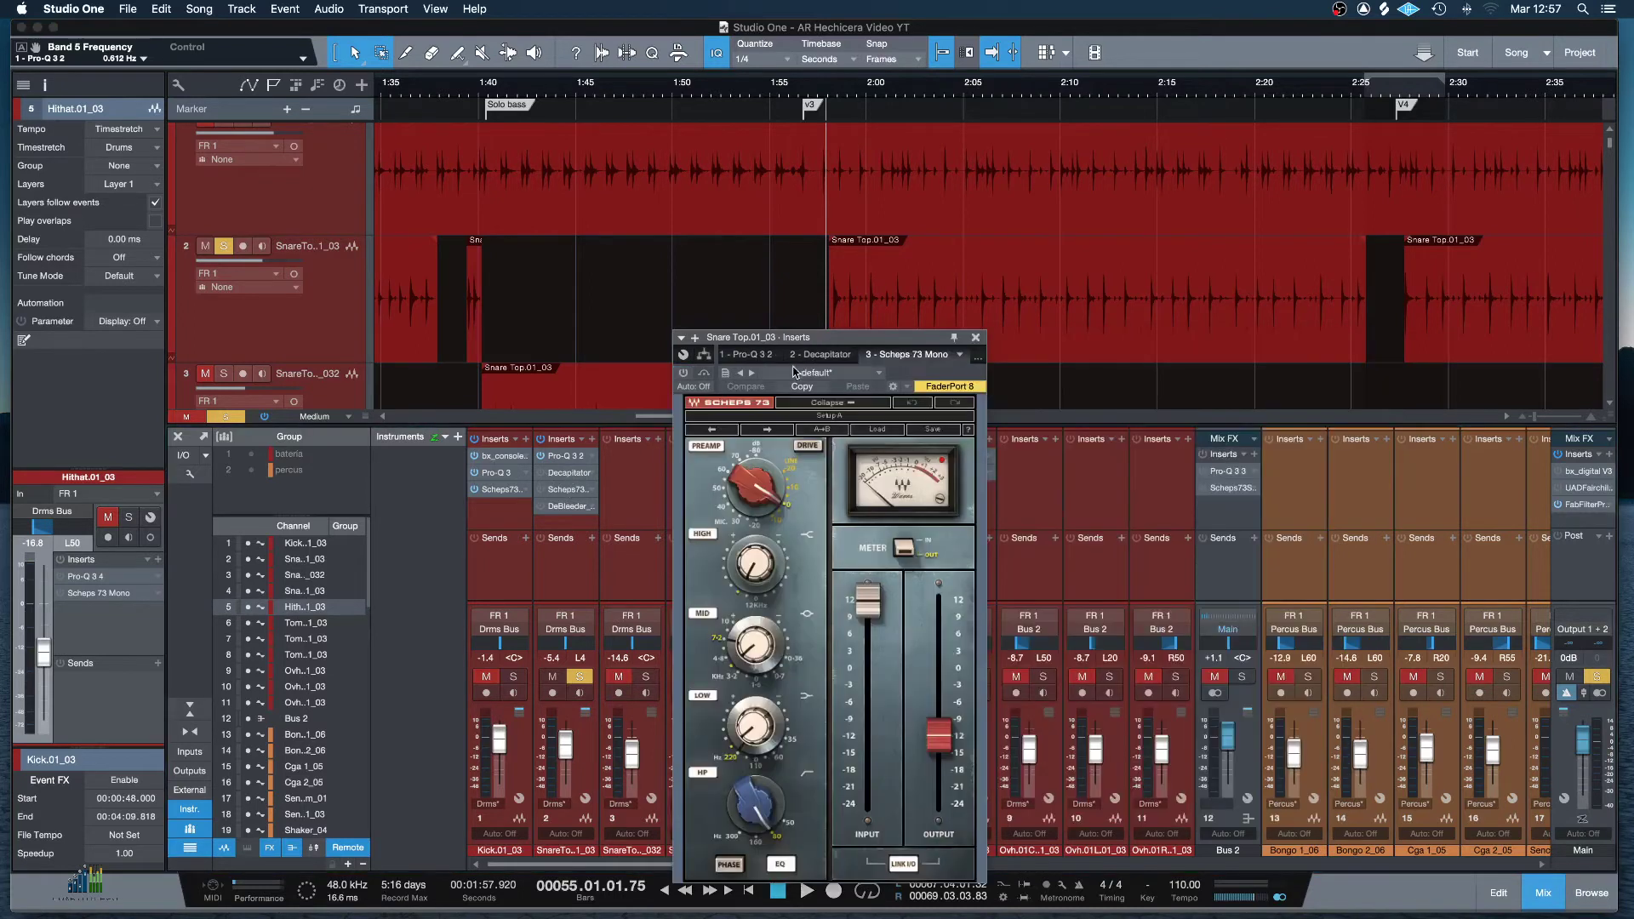
drag(820, 341, 1010, 155)
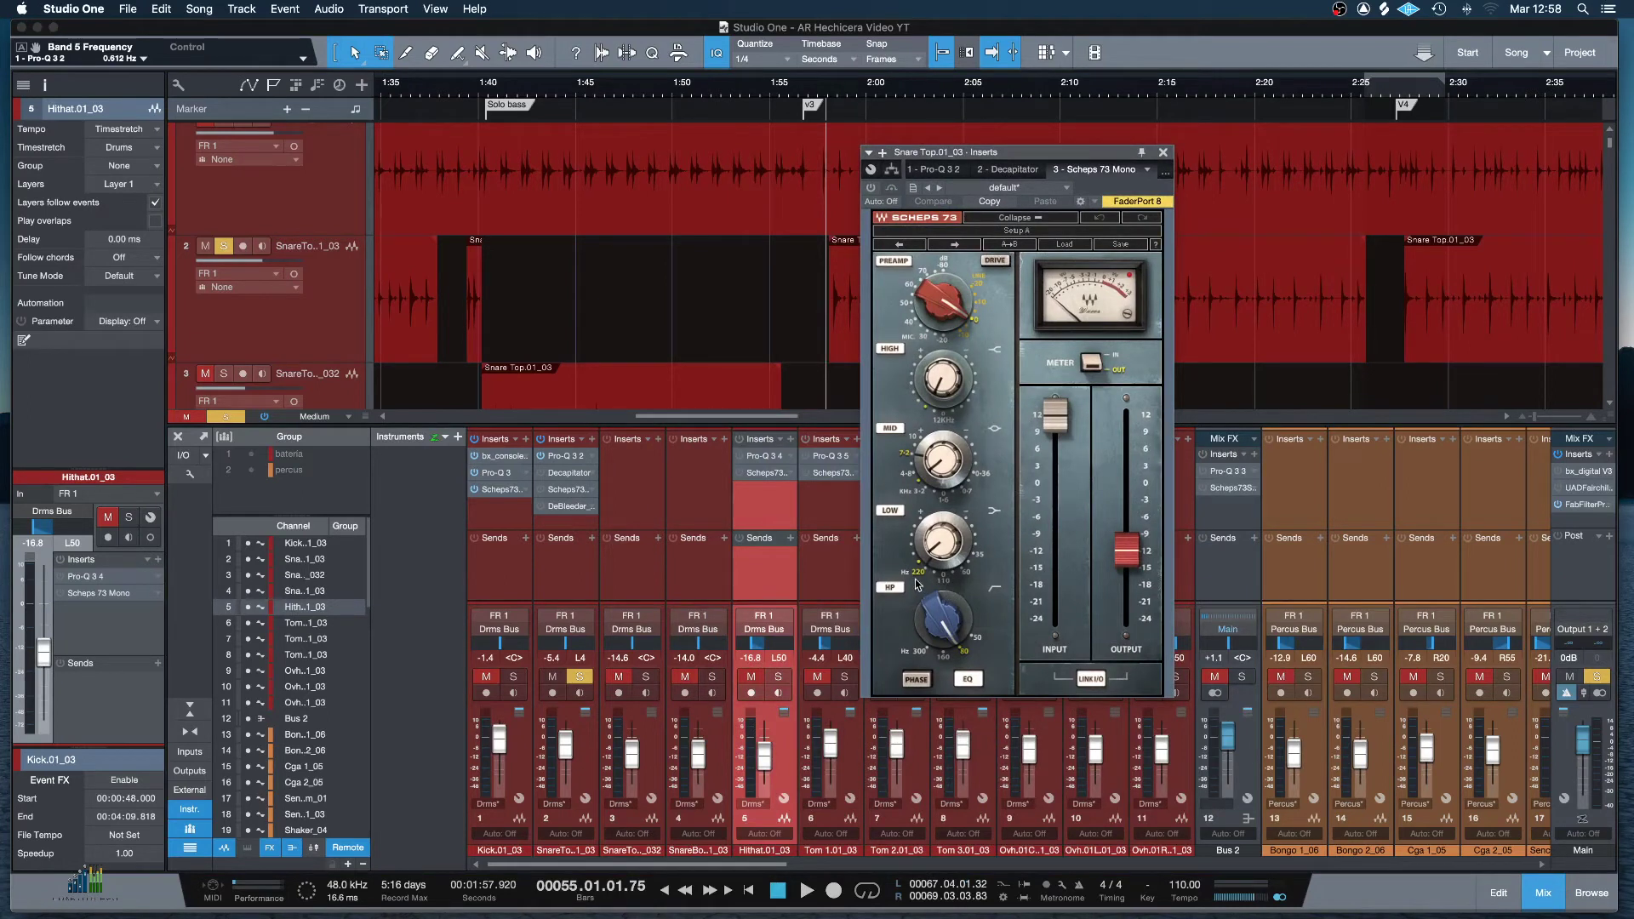
click(936, 552)
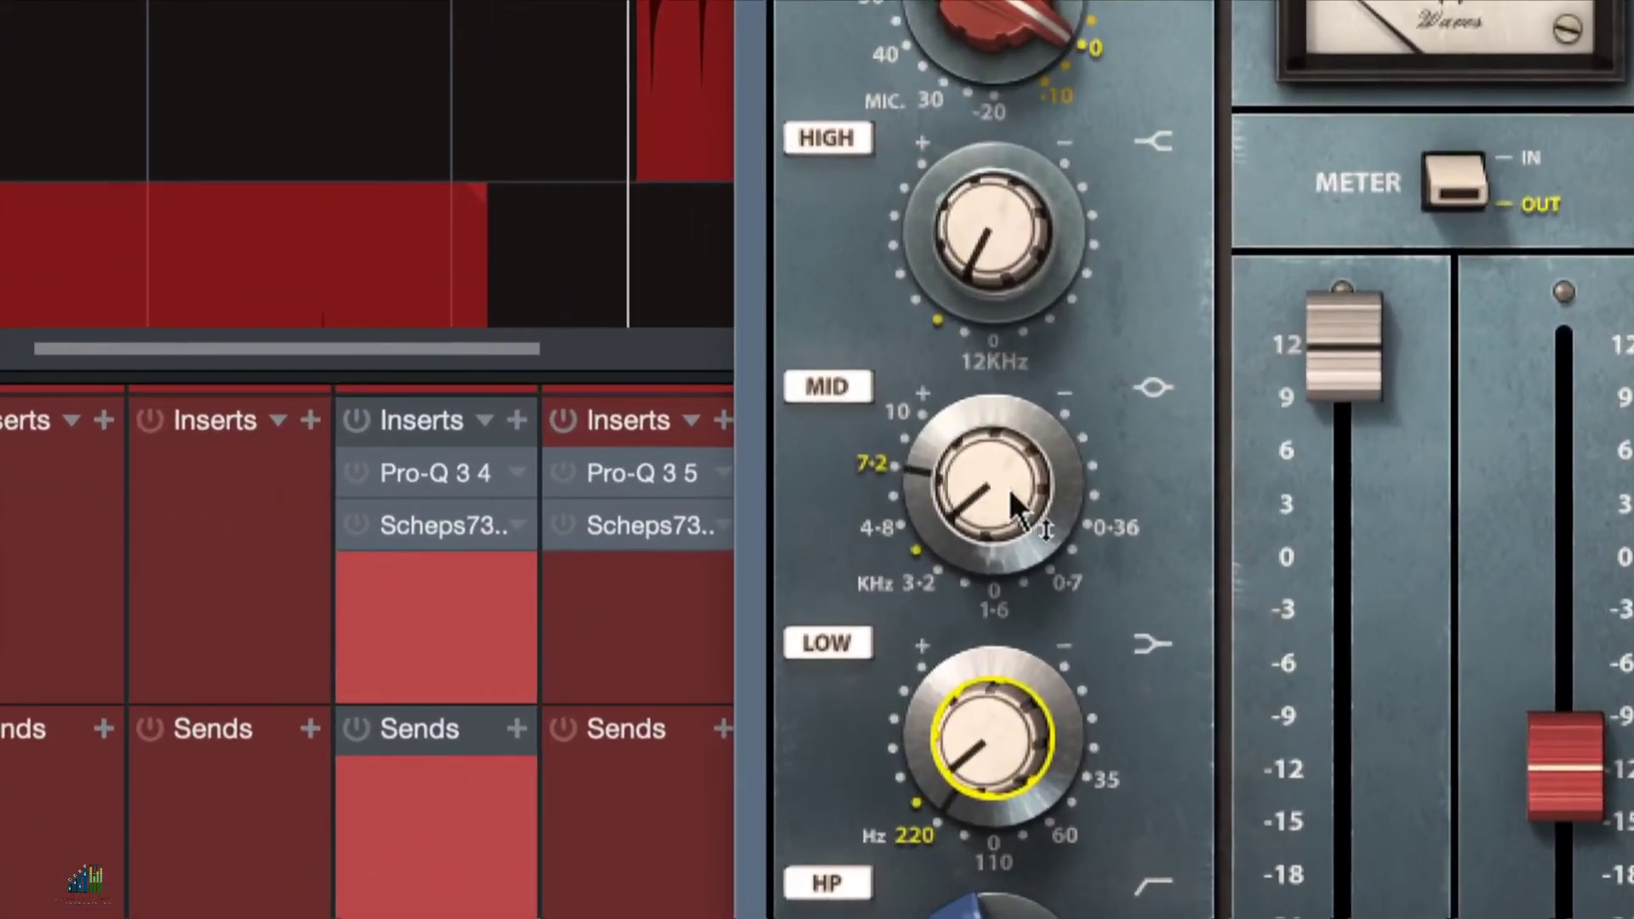
click(1009, 488)
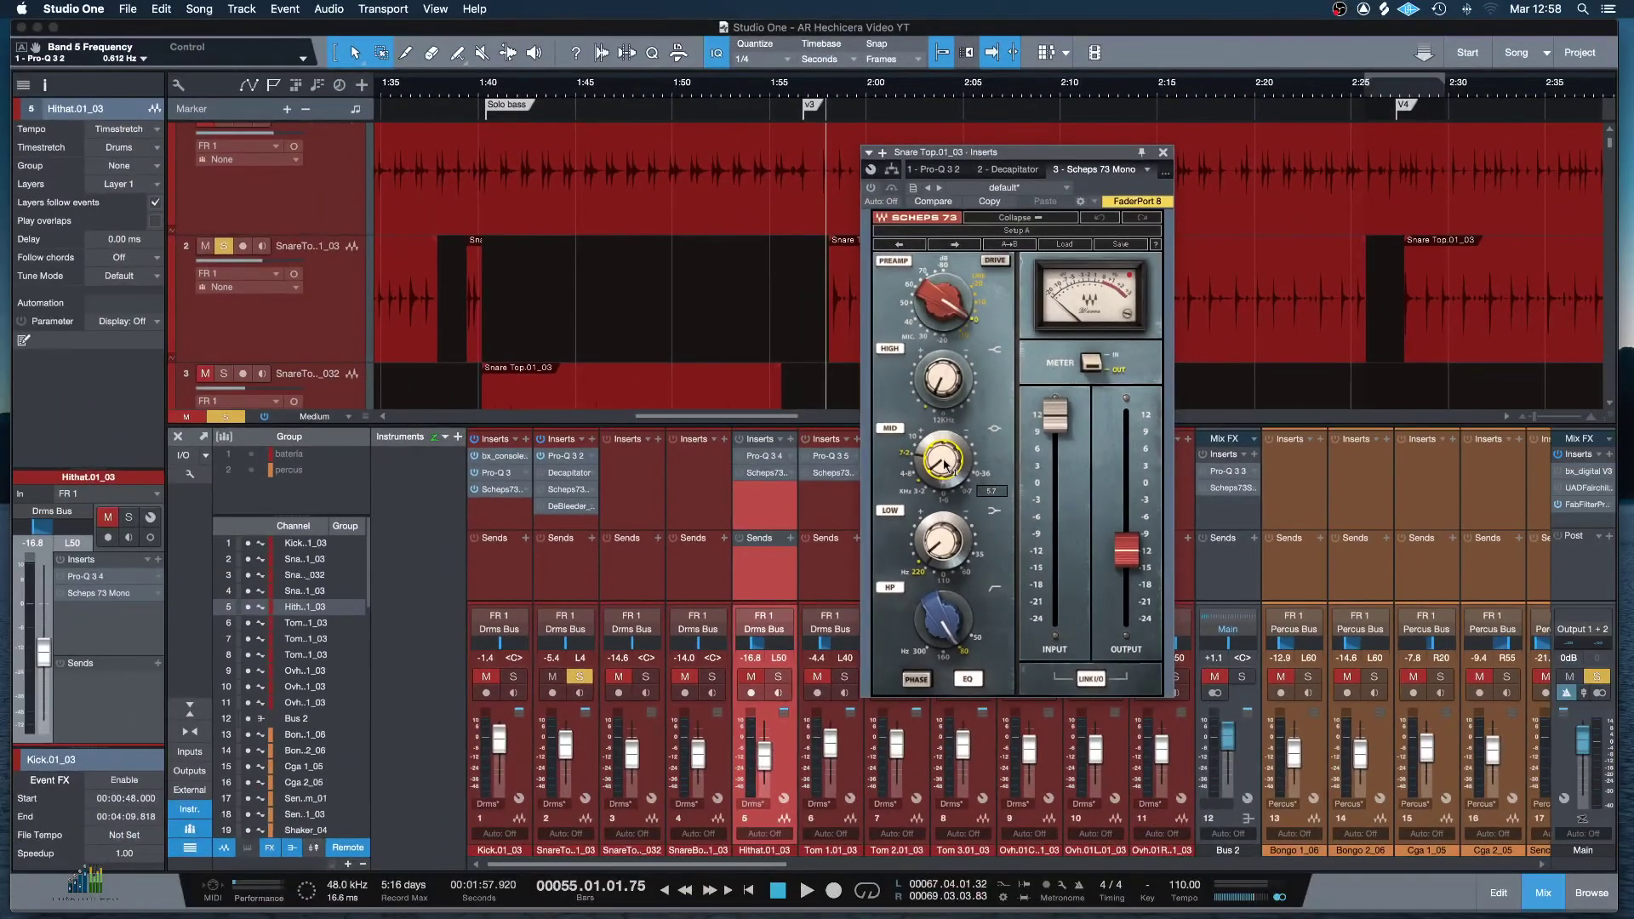
click(945, 385)
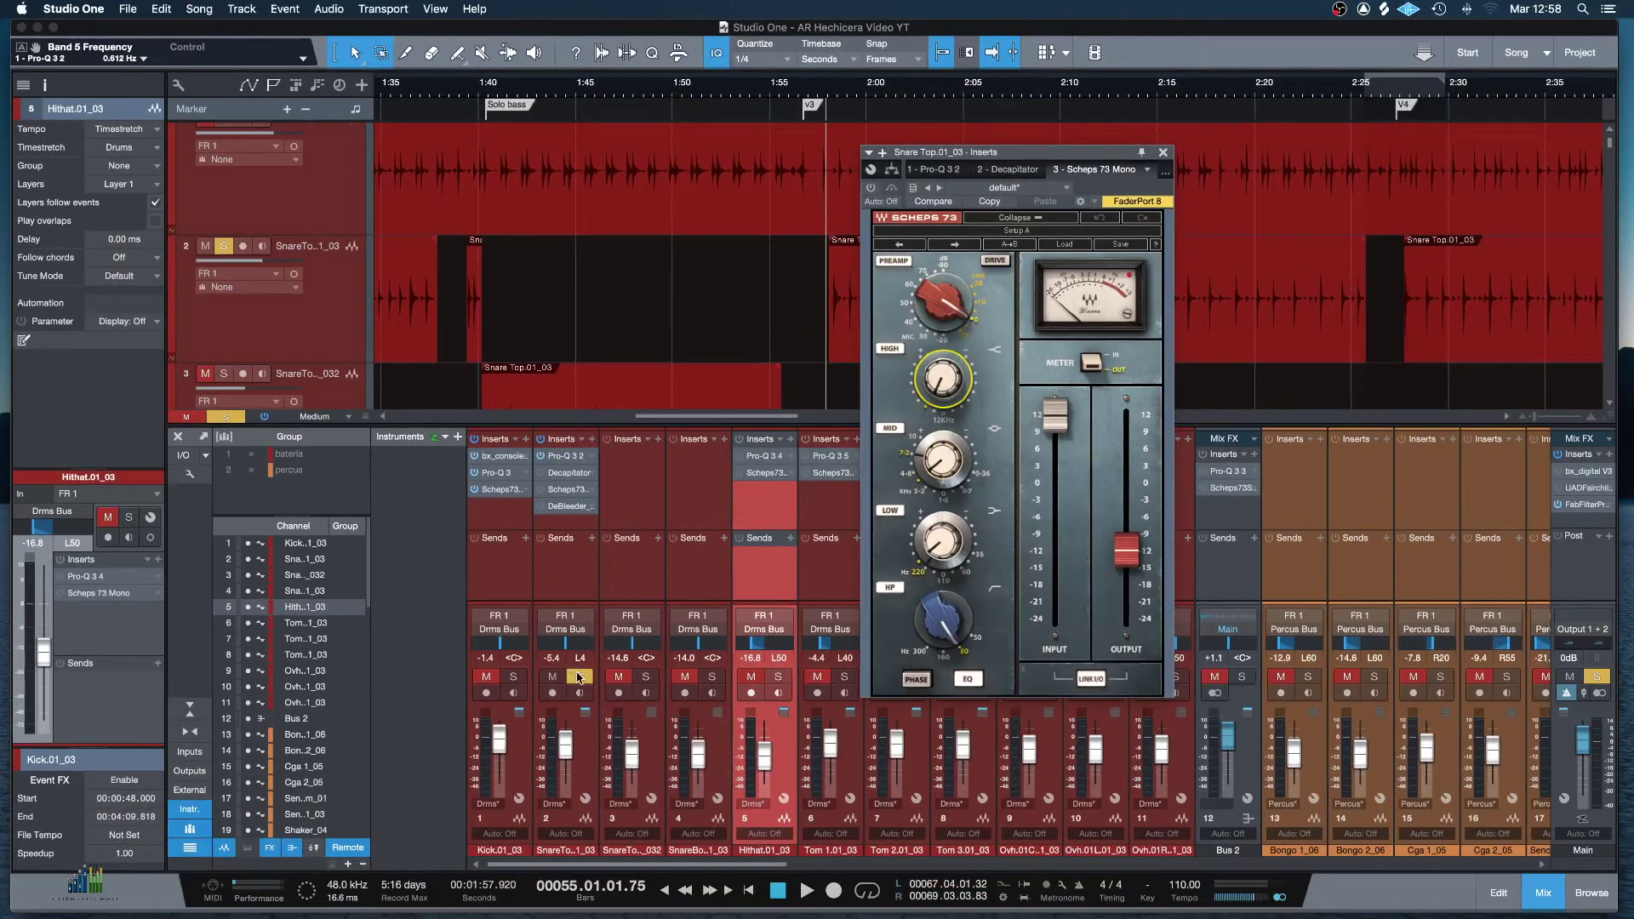
Unsolo the Snare Top and activate its Scheps 73 while the full mix plays.
click(580, 677)
key(space)
click(542, 490)
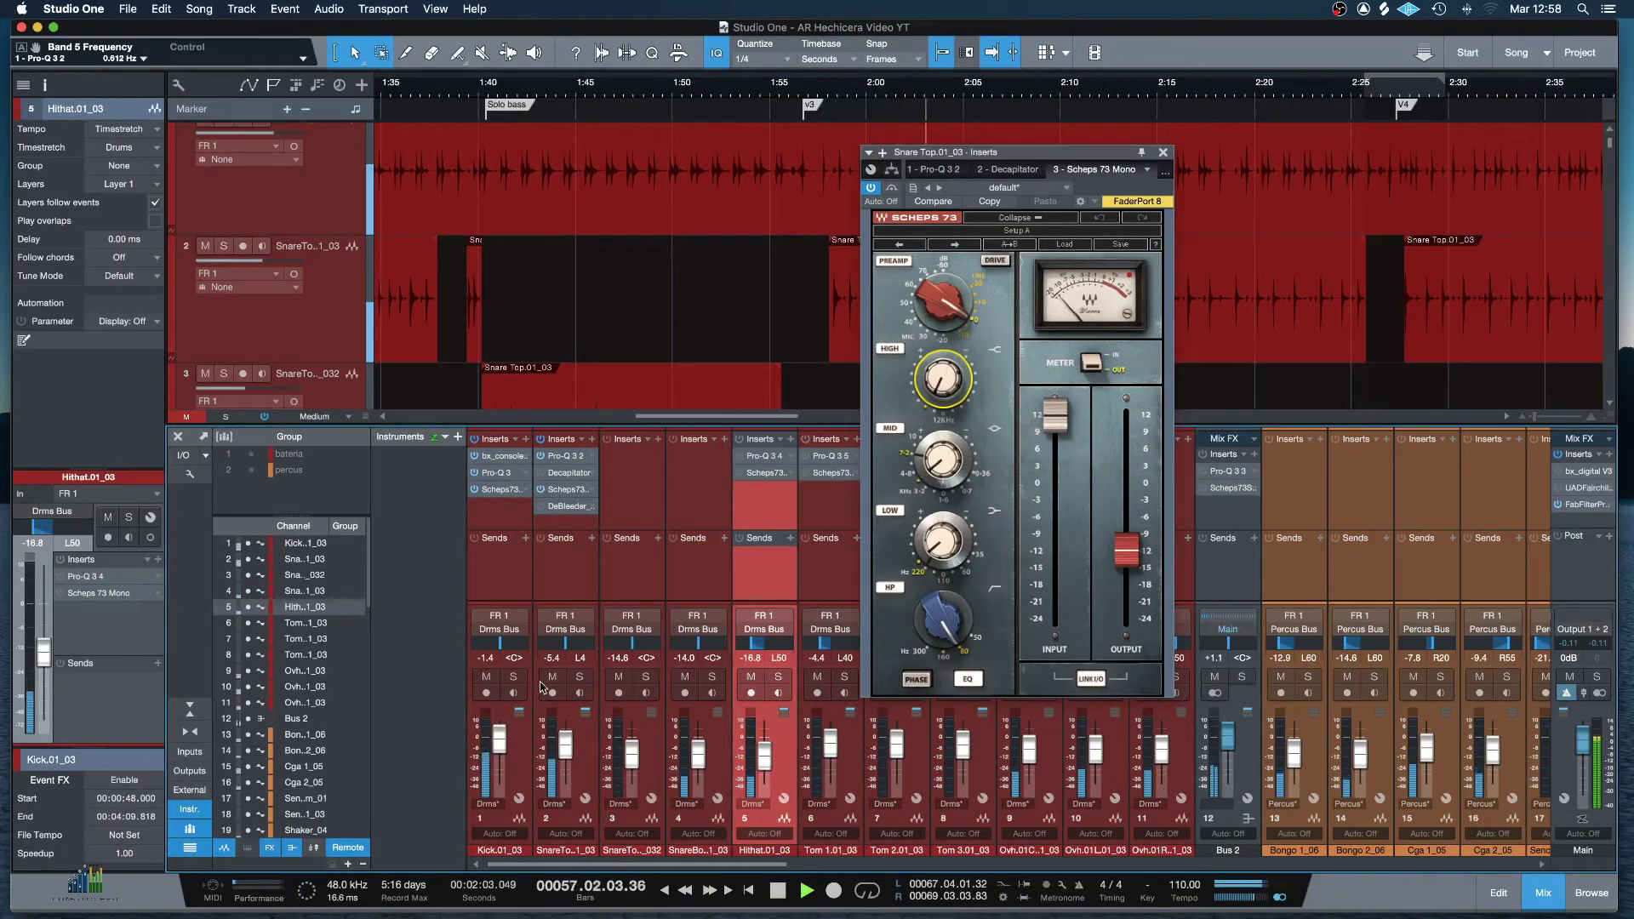
Lower the Snare Top fader to -6.6 dB and compare the mix with its Scheps 73 off and on.
drag(563, 747, 562, 757)
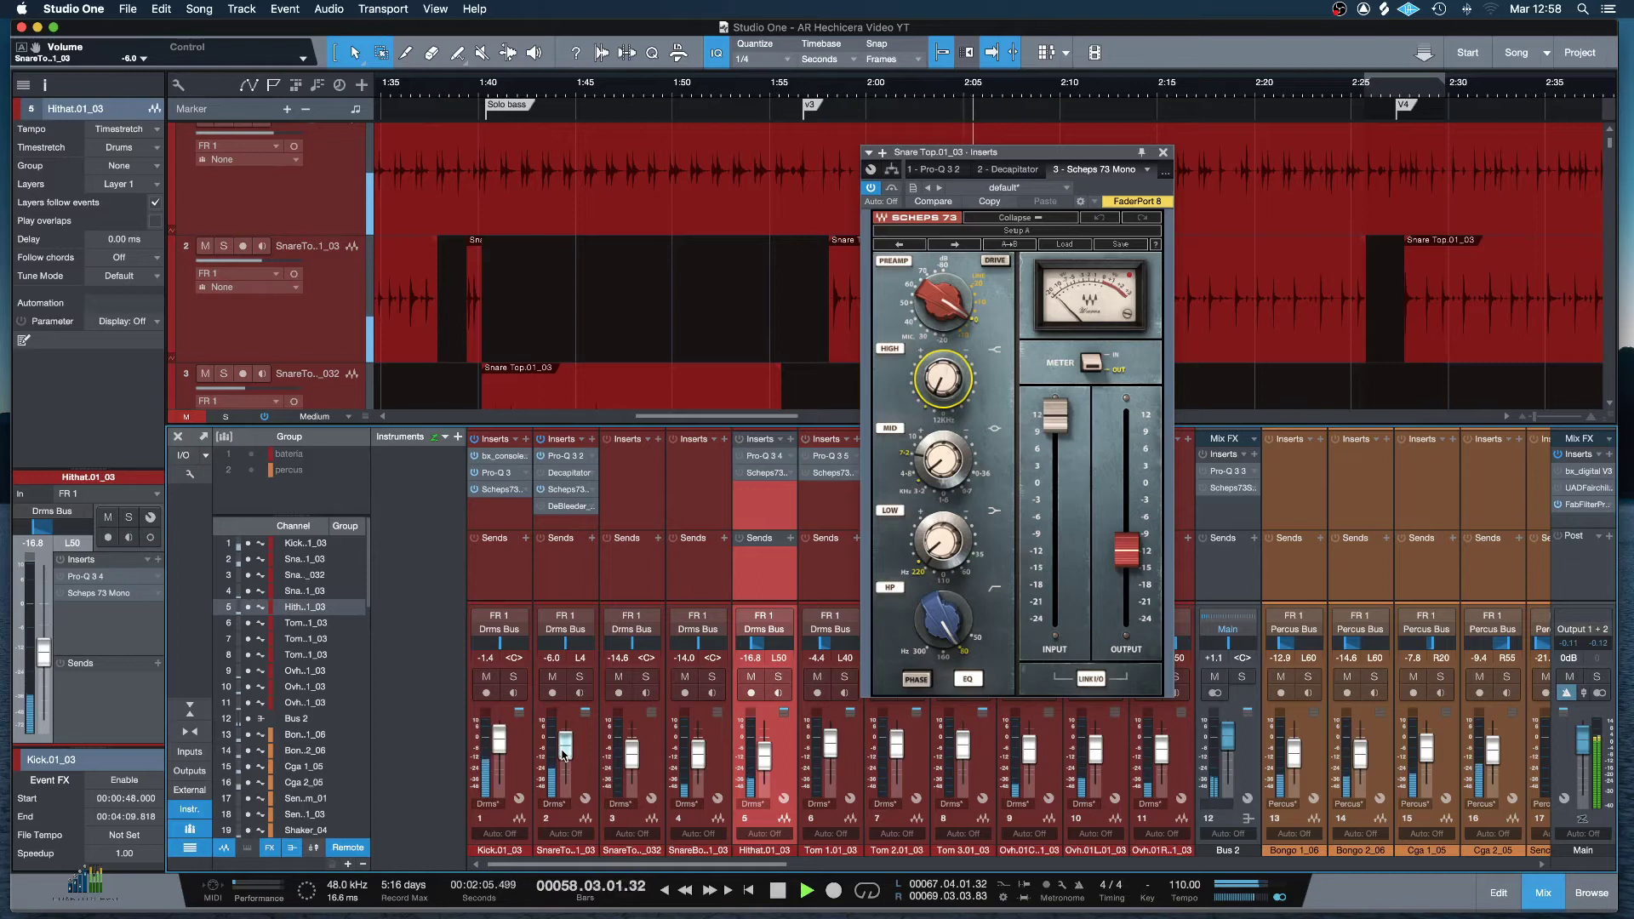
click(540, 490)
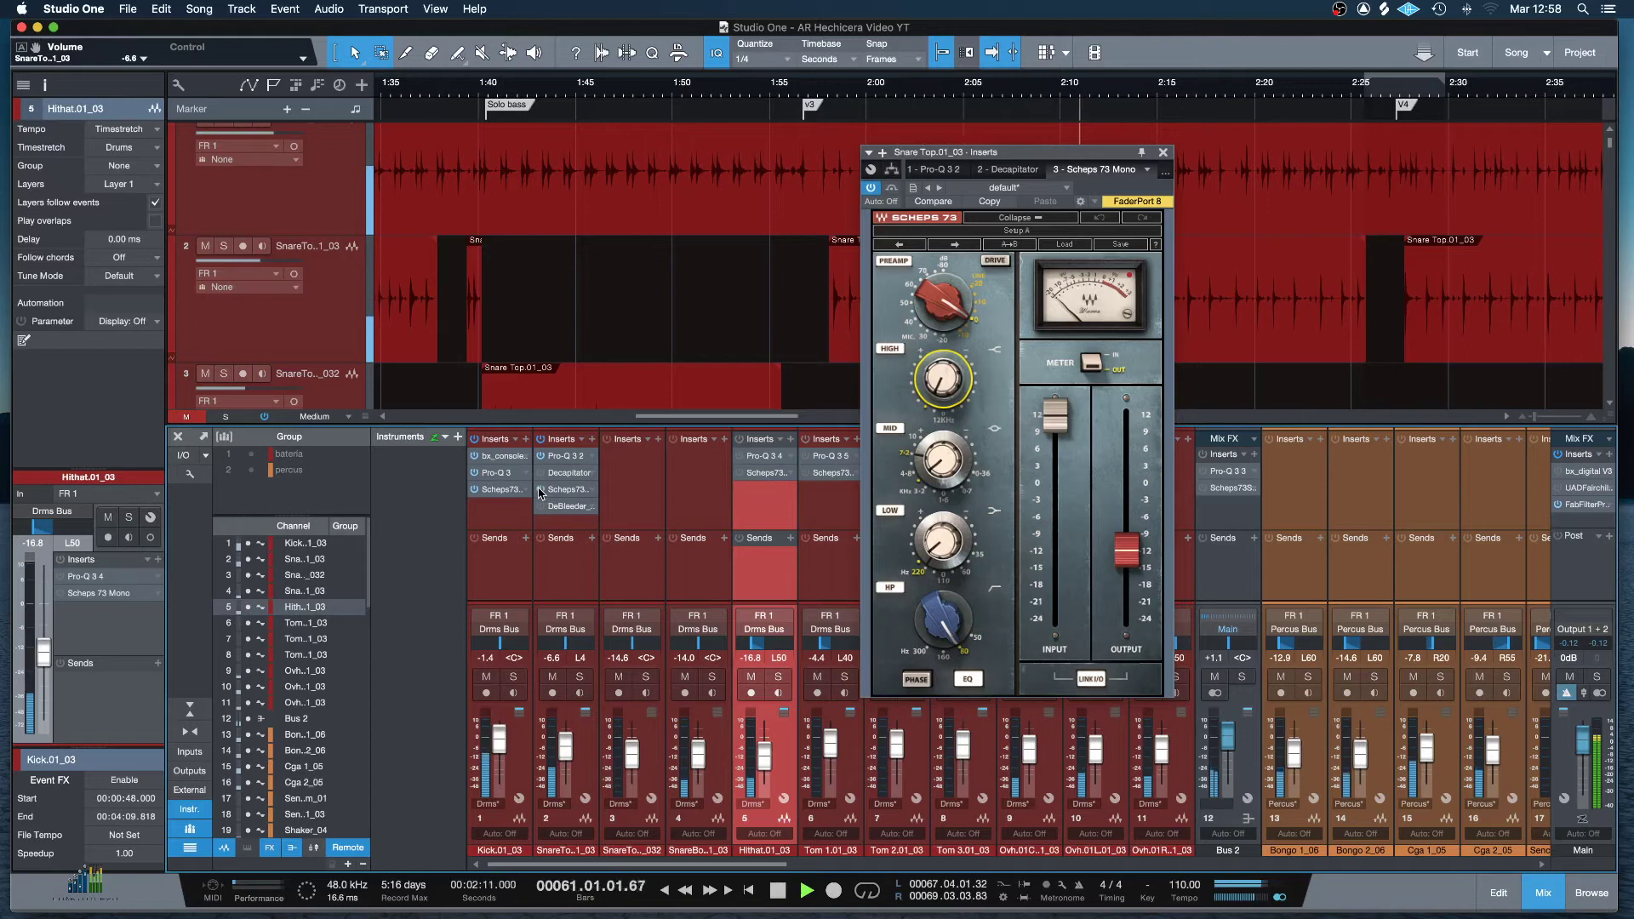
key(space)
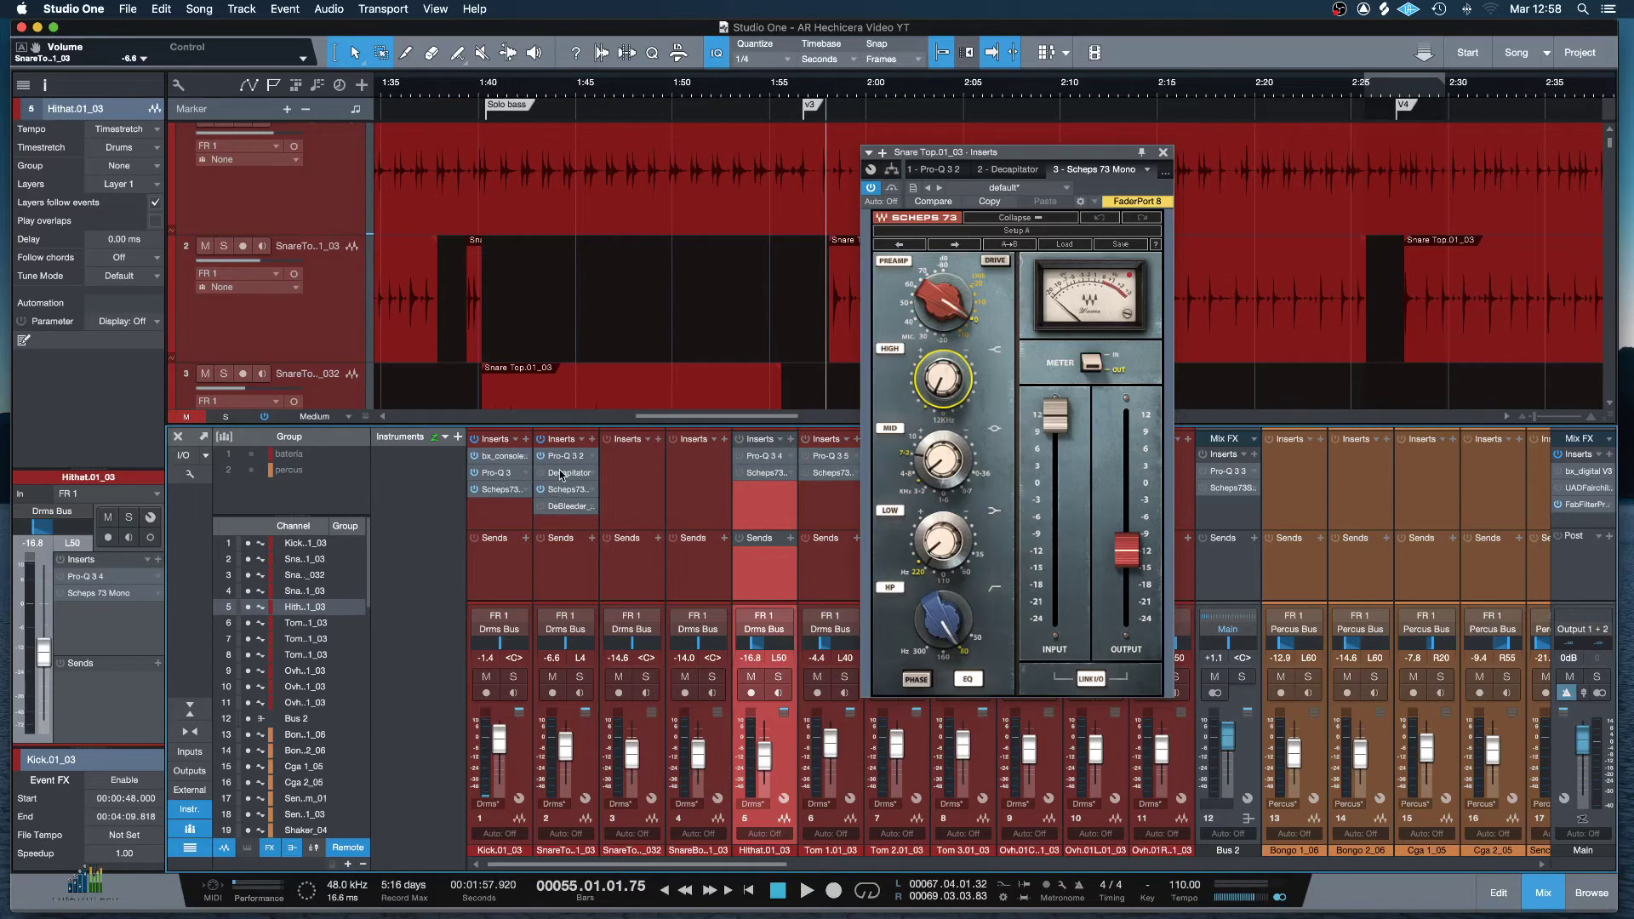
Open and activate the Snare Top's Decapitator, and compare the playing mix with the effect off and on.
click(562, 473)
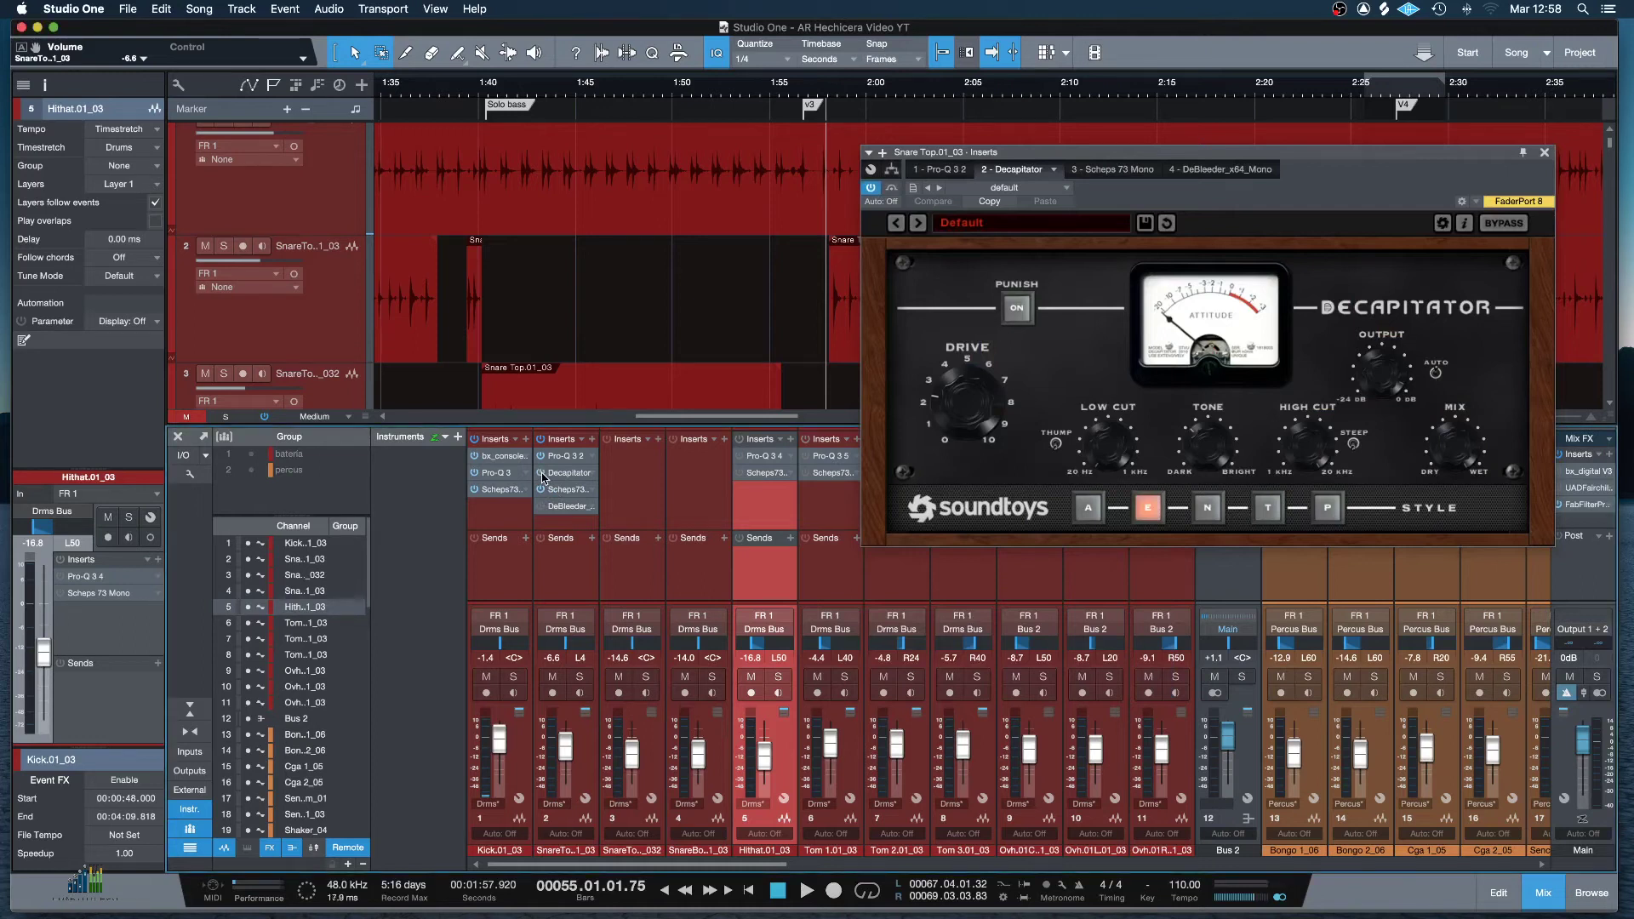
key(space)
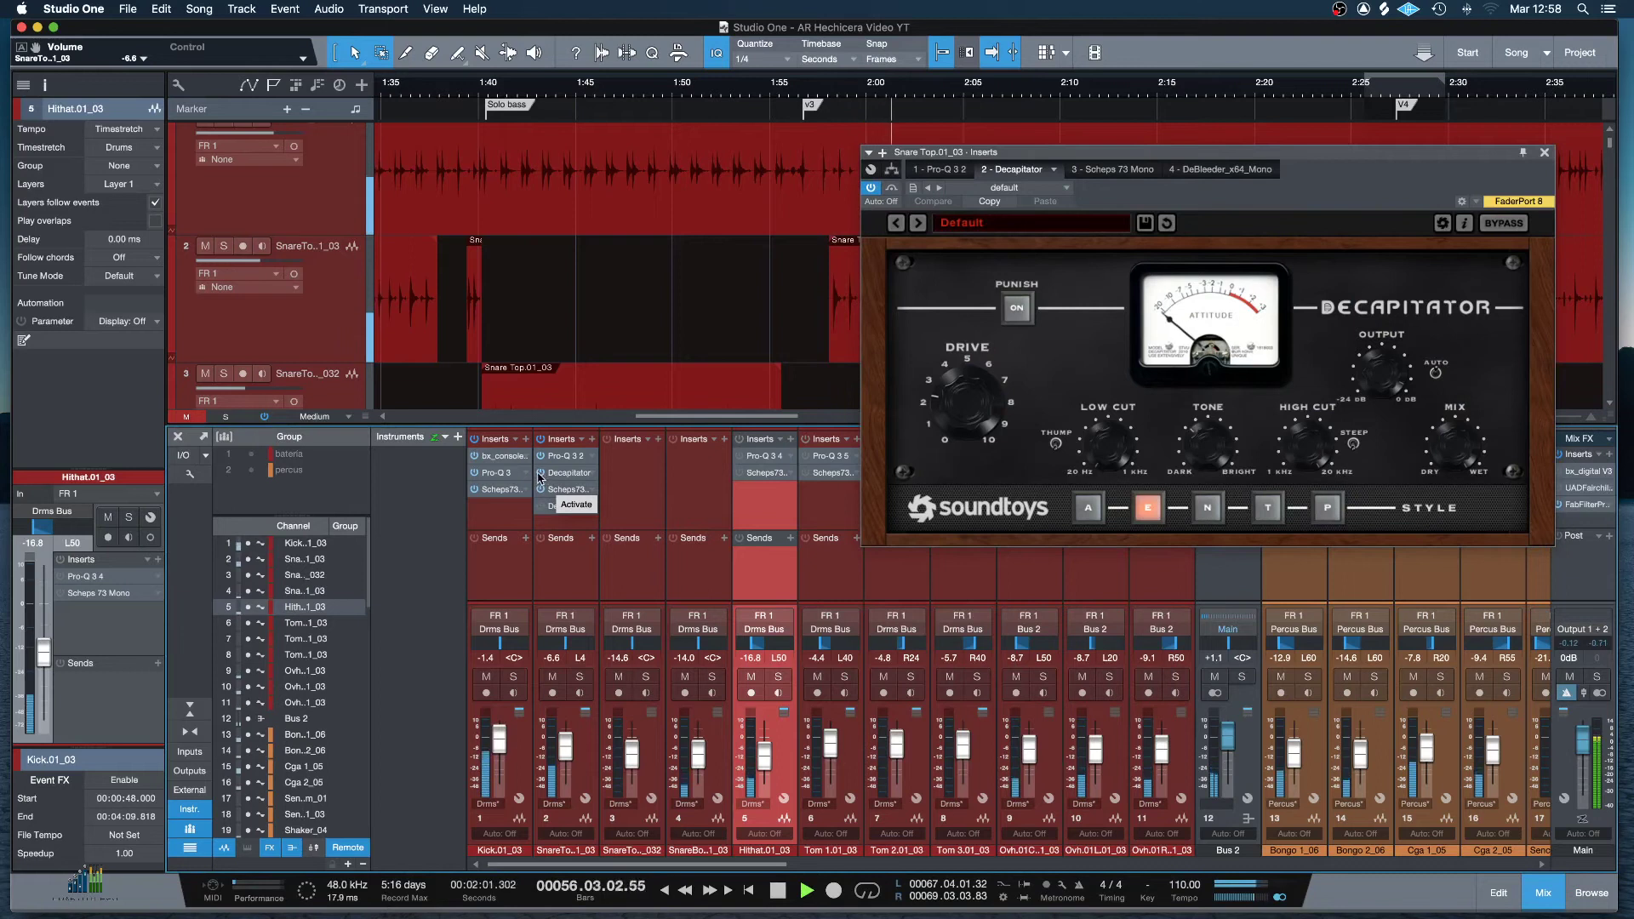
click(540, 472)
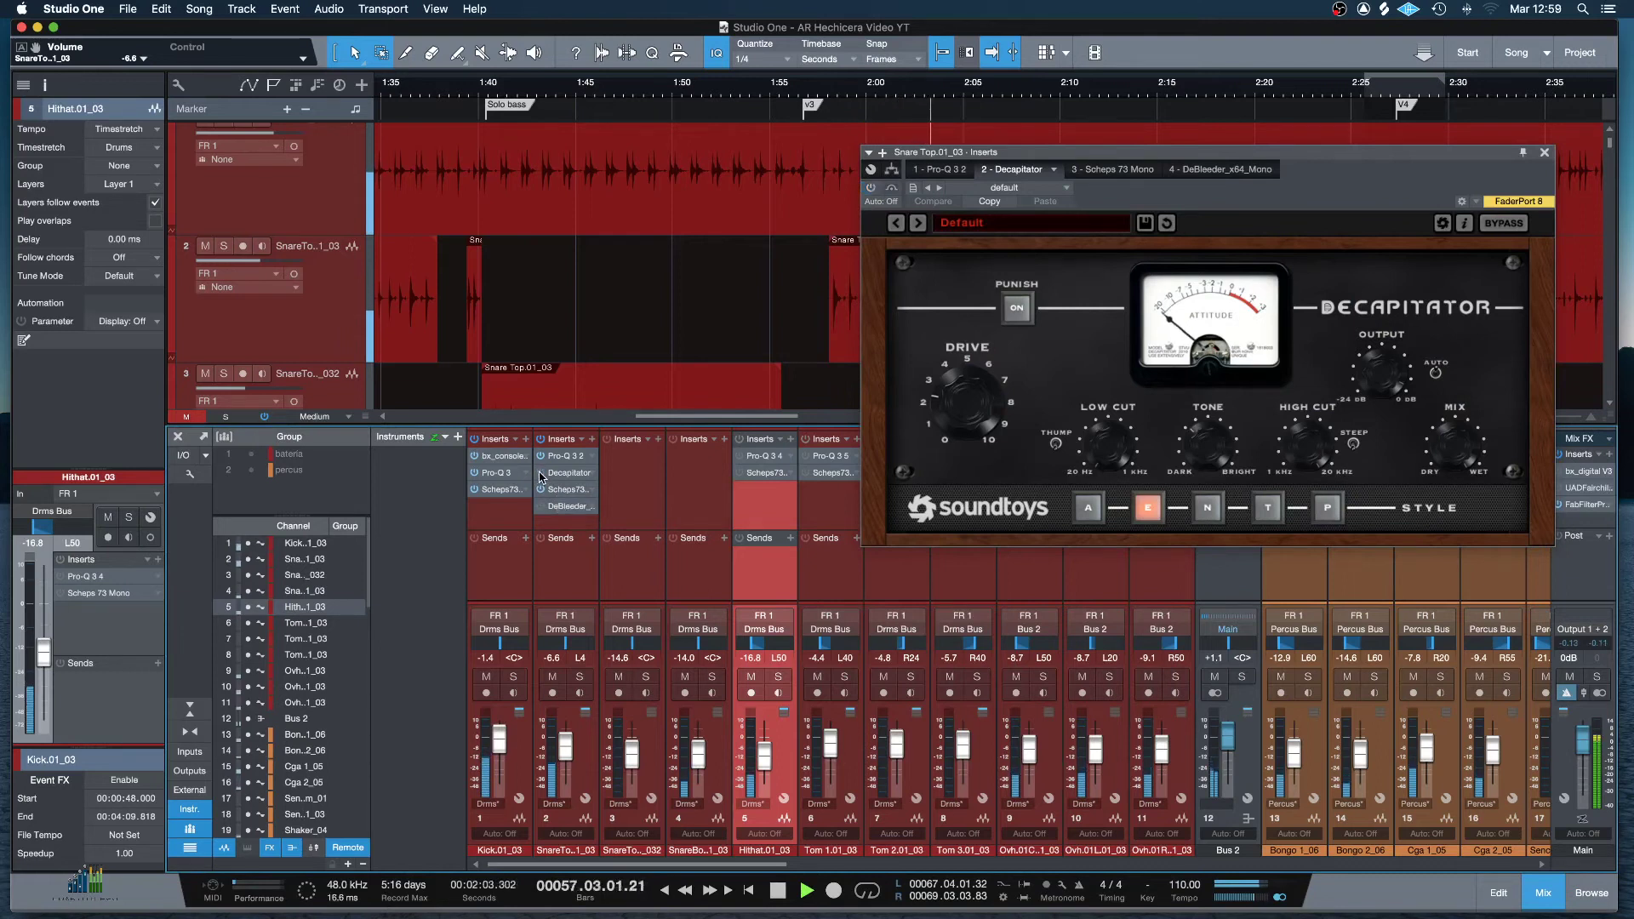
click(540, 473)
key(space)
key(space)
key(space)
key(space)
key(space)
key(space)
click(540, 473)
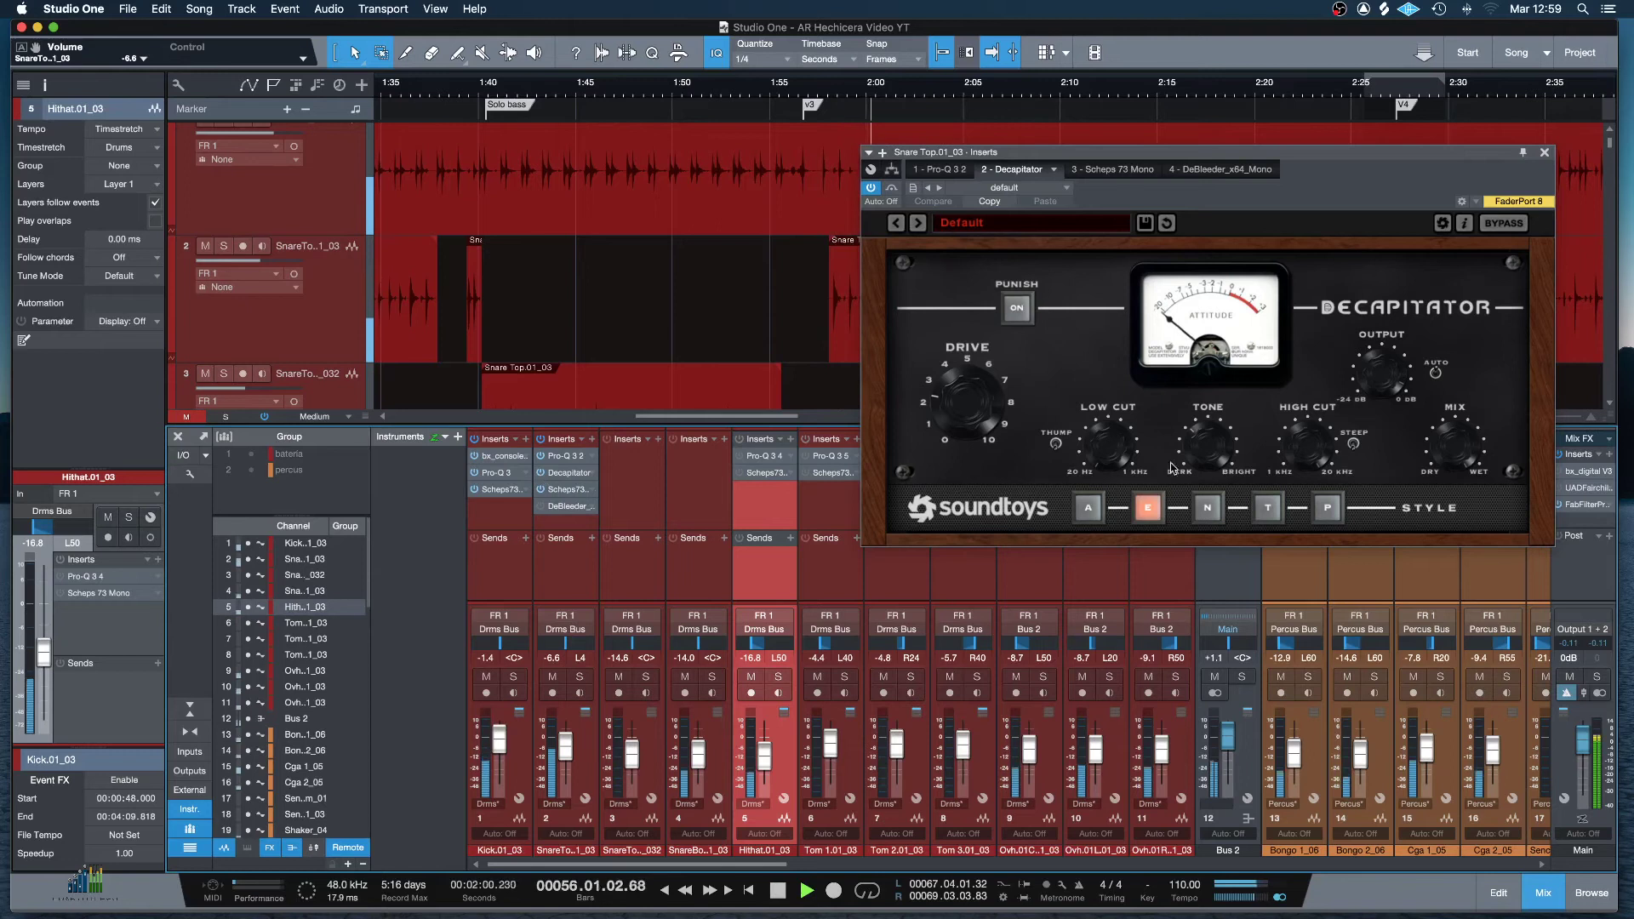
key(space)
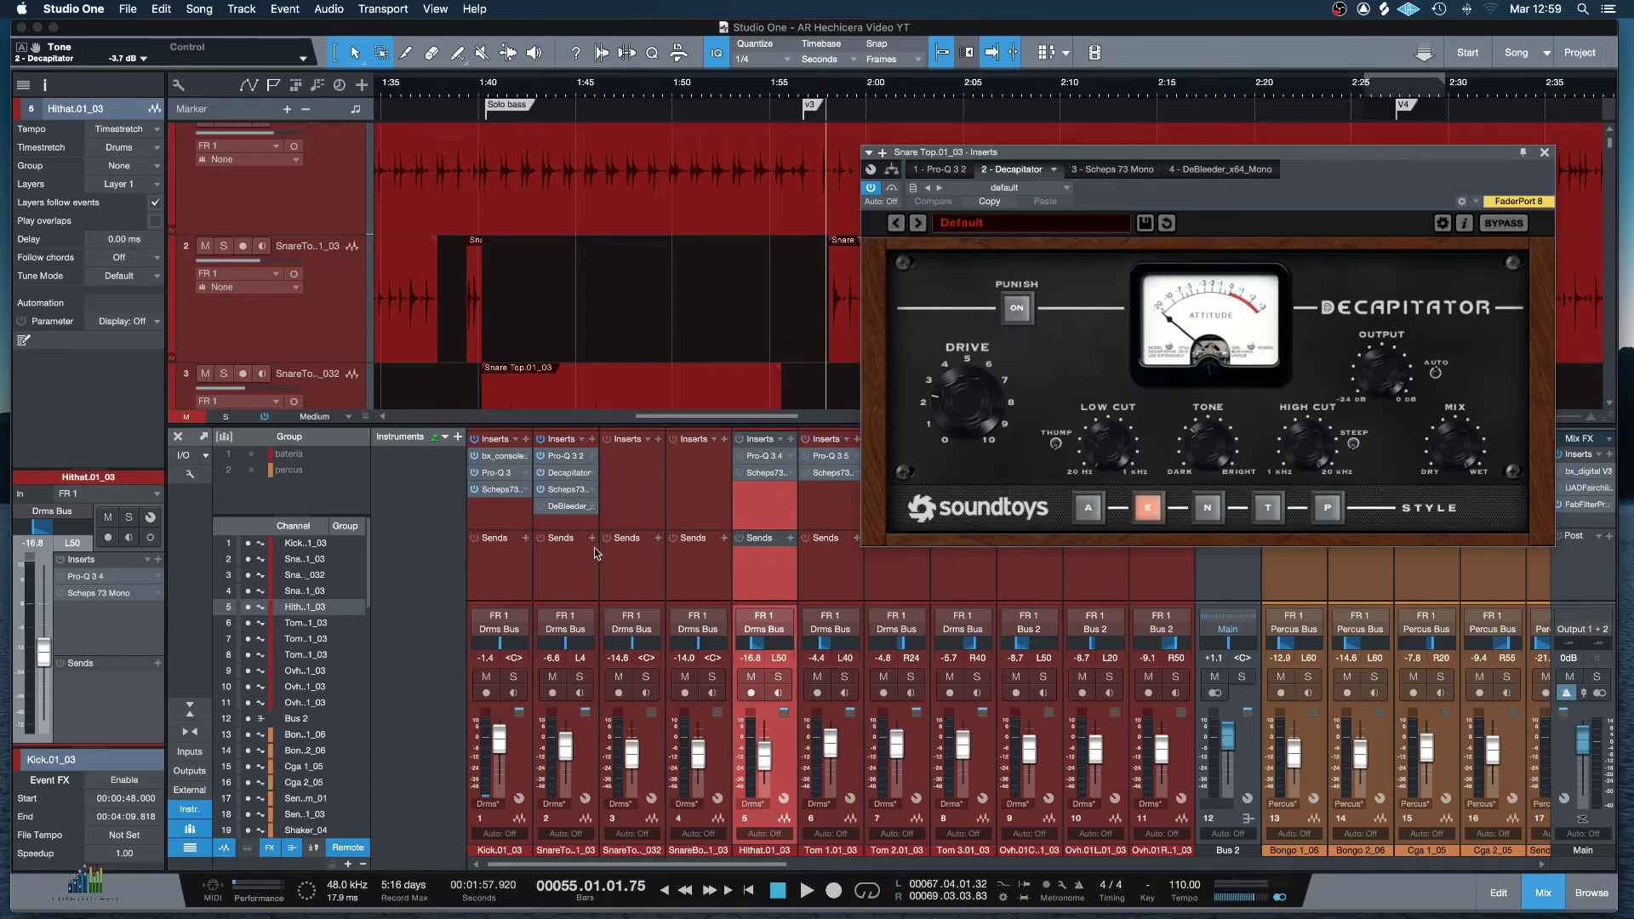
Solo the Snare Top channel, play it briefly, and open its DeBleeder with the plug-in window moved clear of the mixer.
click(580, 677)
key(space)
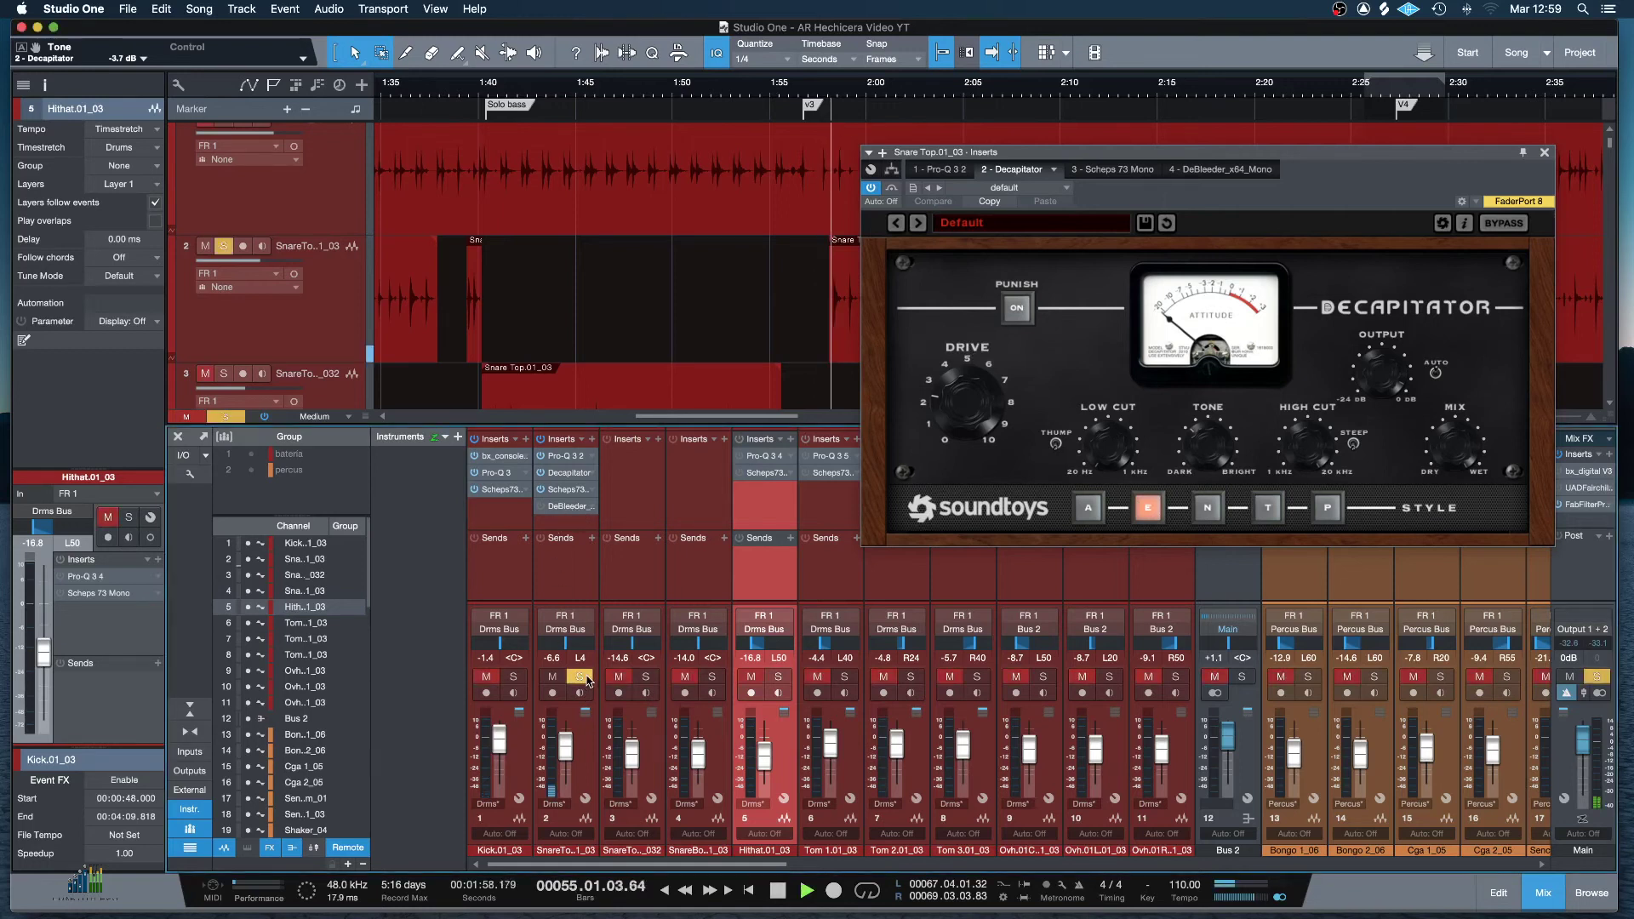
click(568, 508)
key(space)
drag(1049, 153, 819, 125)
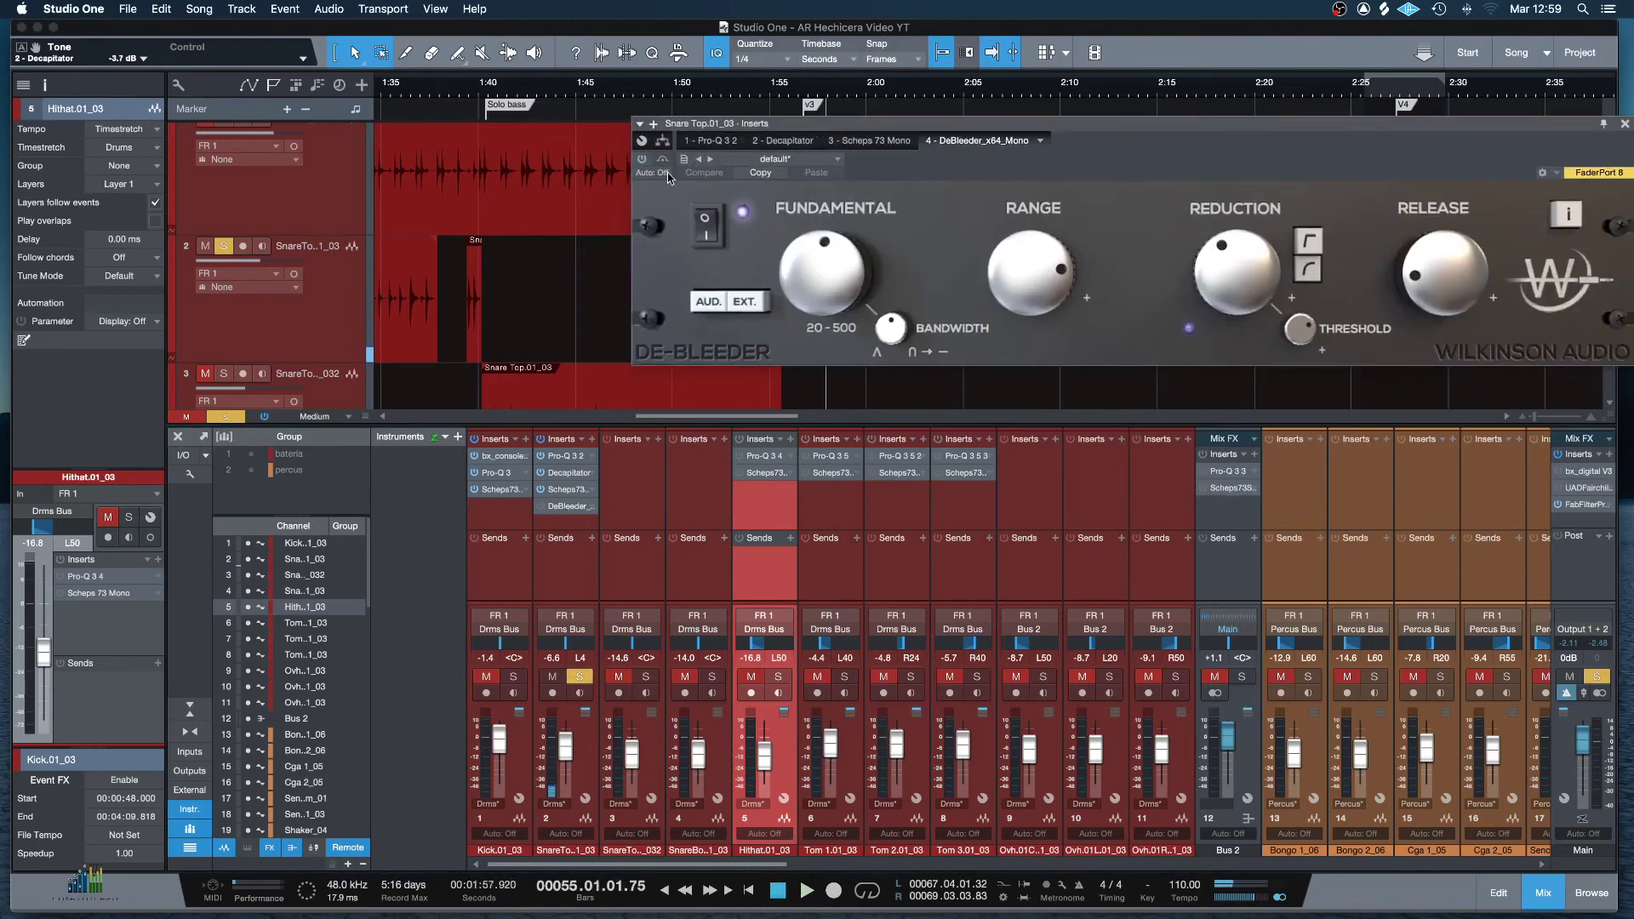
Activate the DeBleeder on the soloed Snare Top and compare the playing snare with the effect off and on.
key(space)
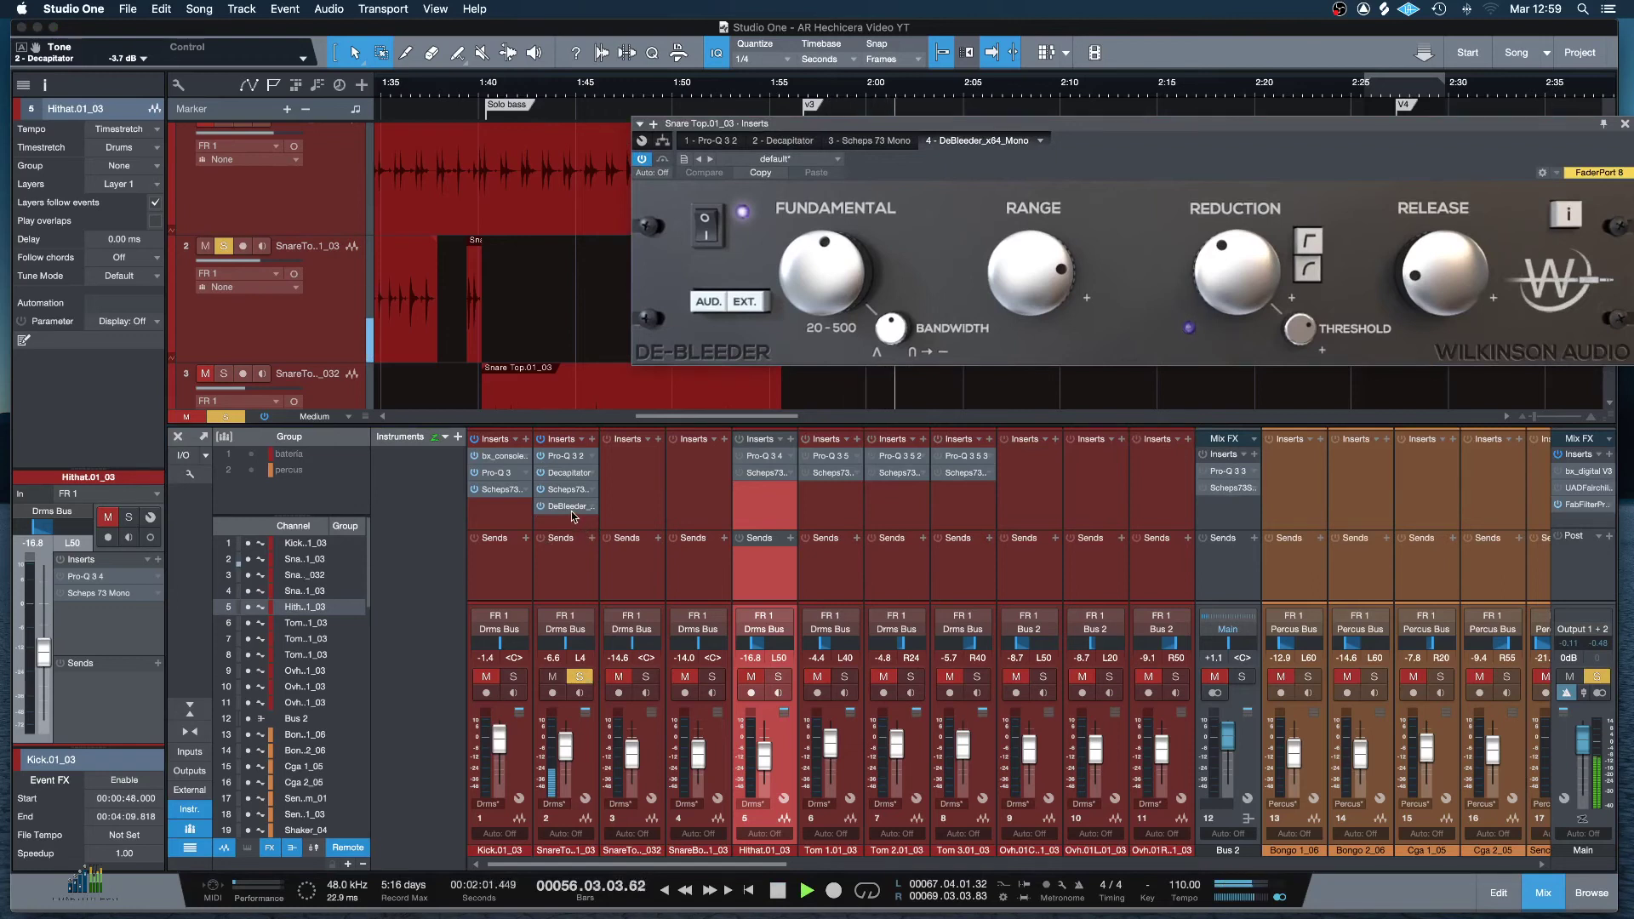
key(space)
key(space)
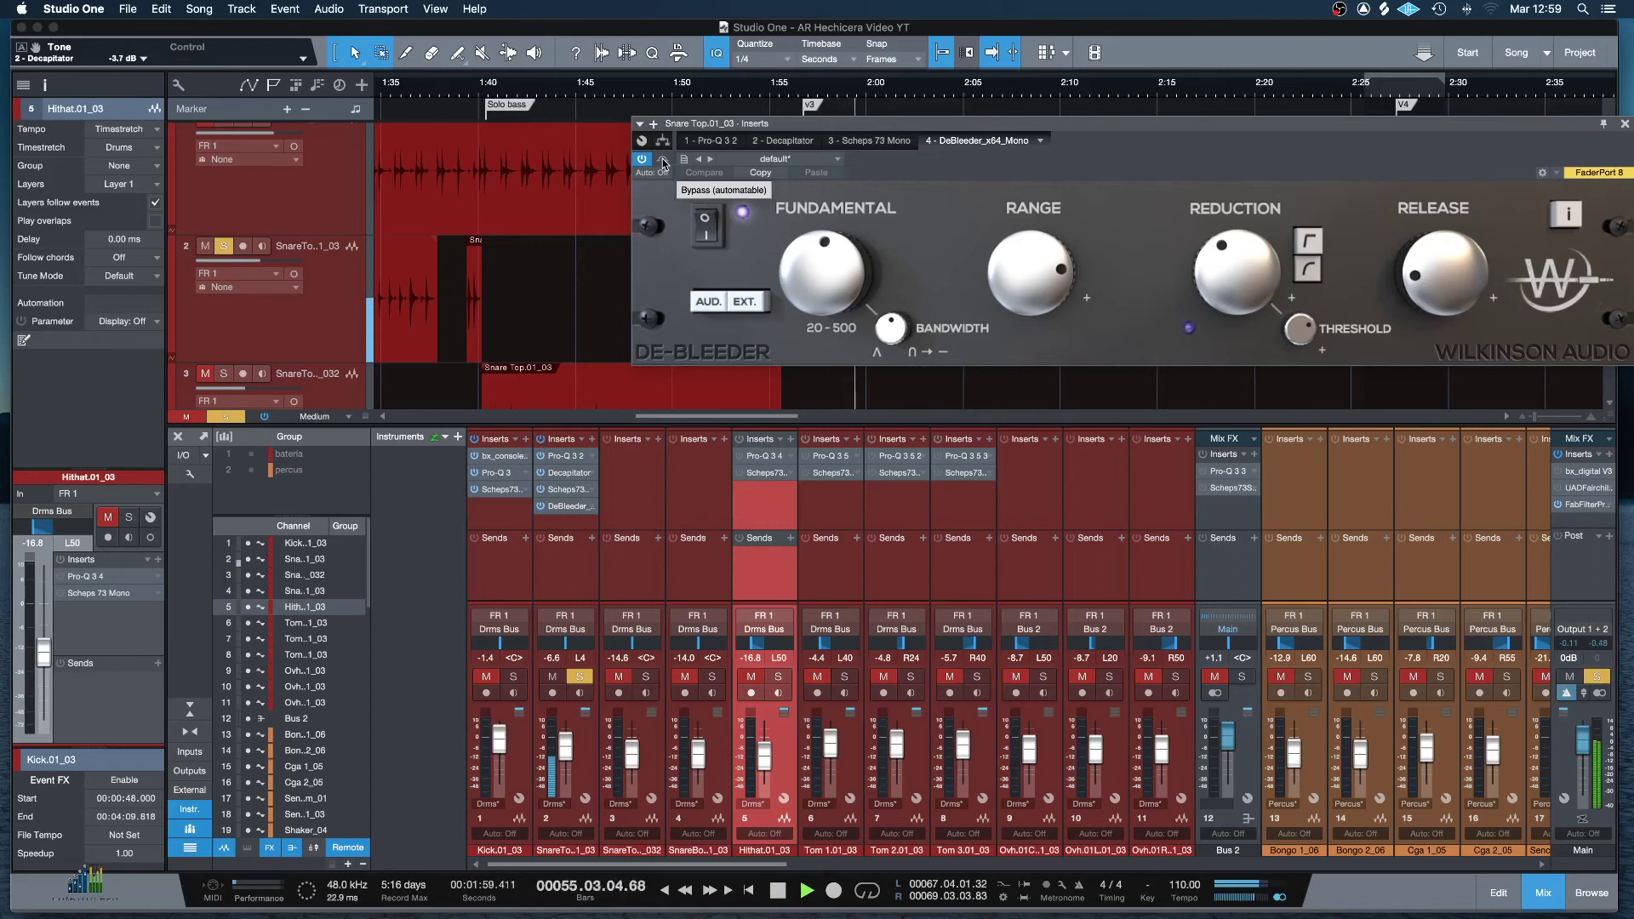
click(645, 160)
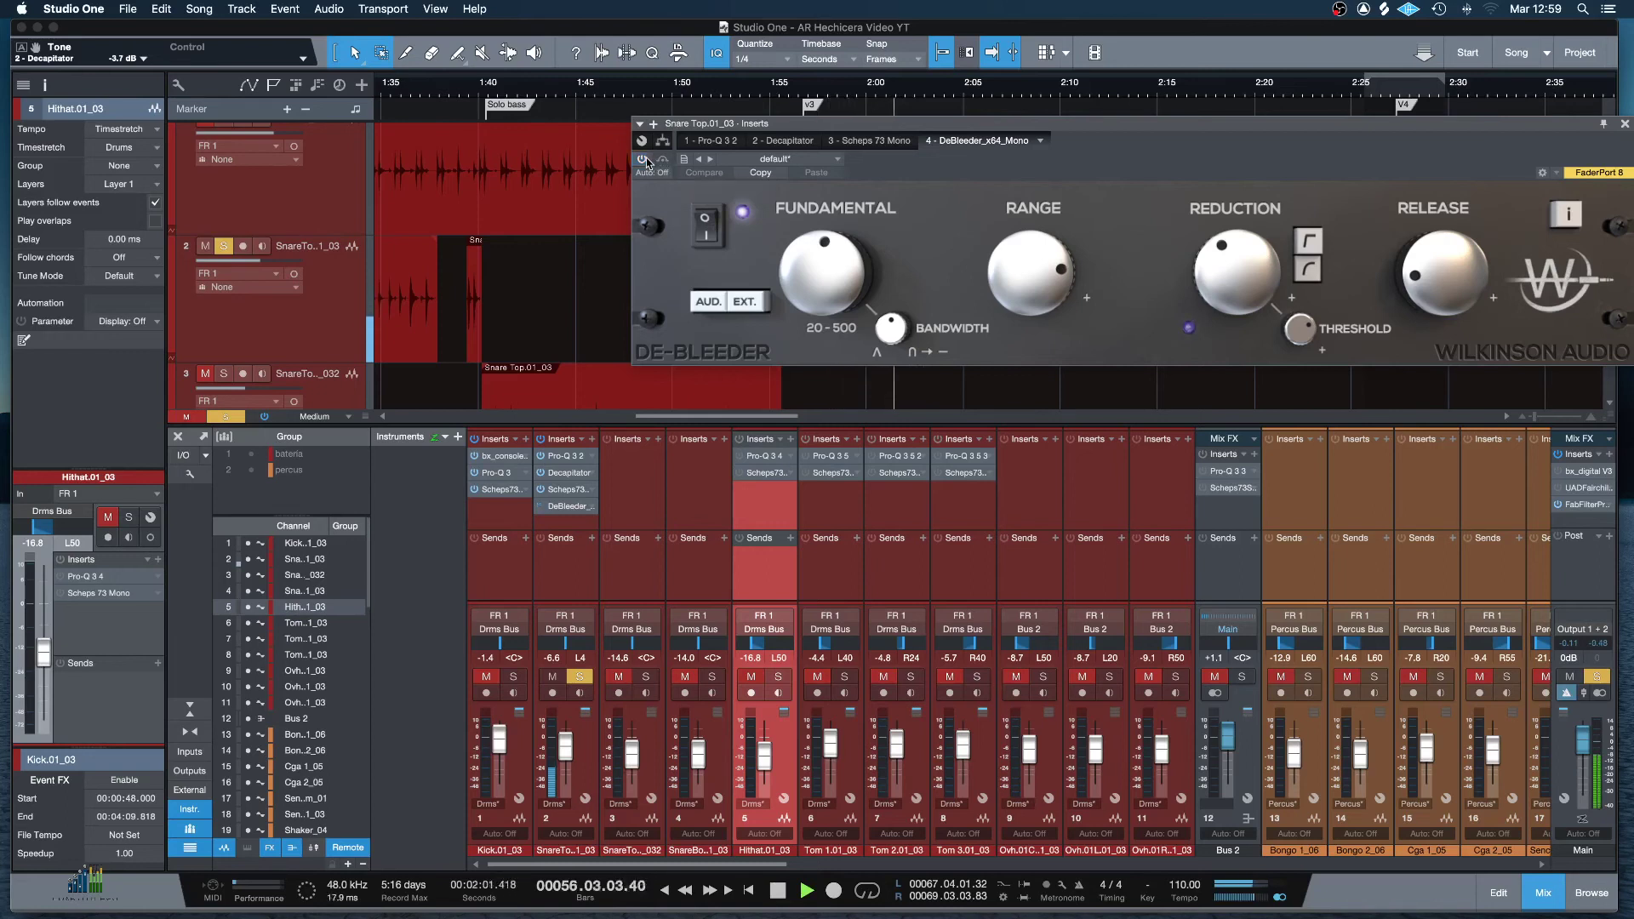
click(645, 160)
key(space)
Unsolo the Snare Top and compare the full mix with all of its inserts deactivated and activated.
click(580, 676)
key(space)
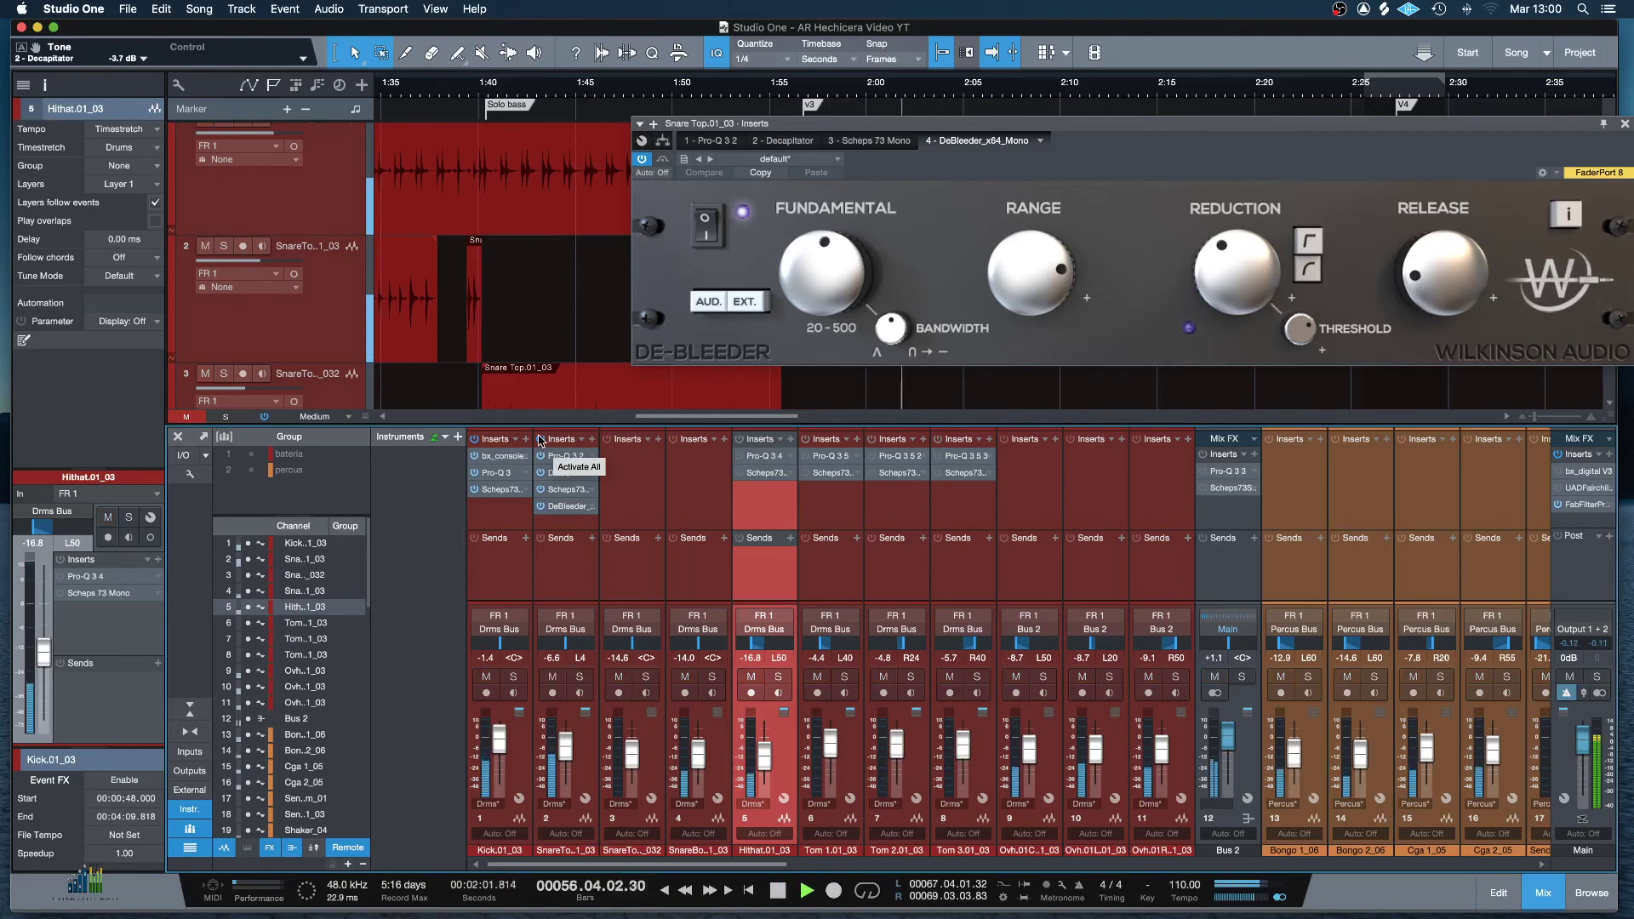
click(540, 439)
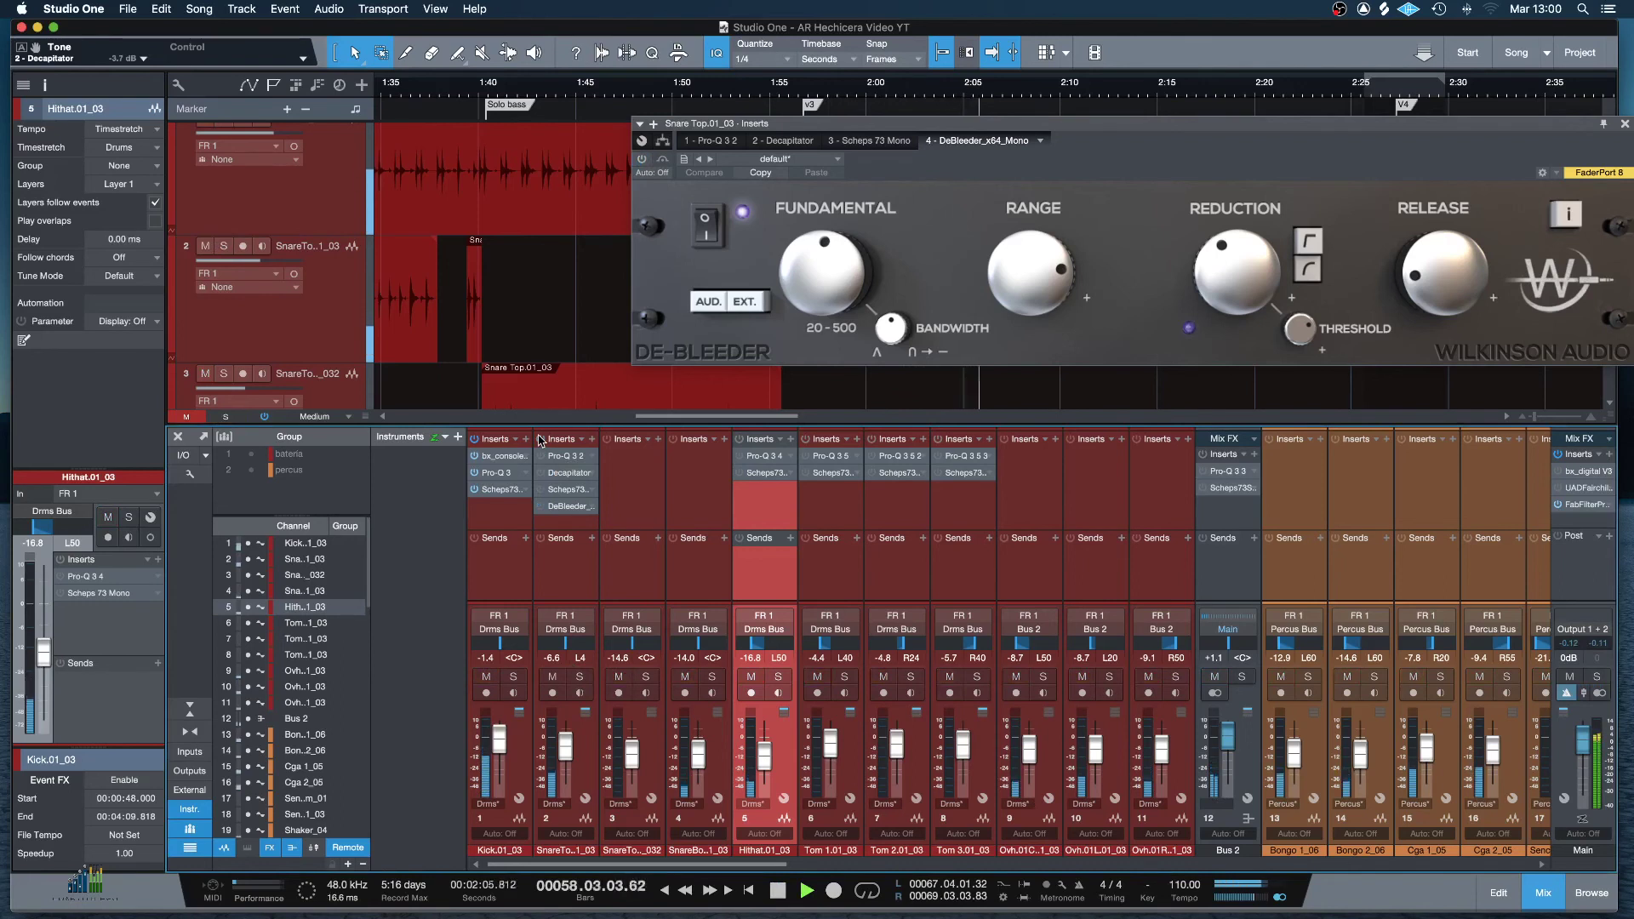
click(540, 440)
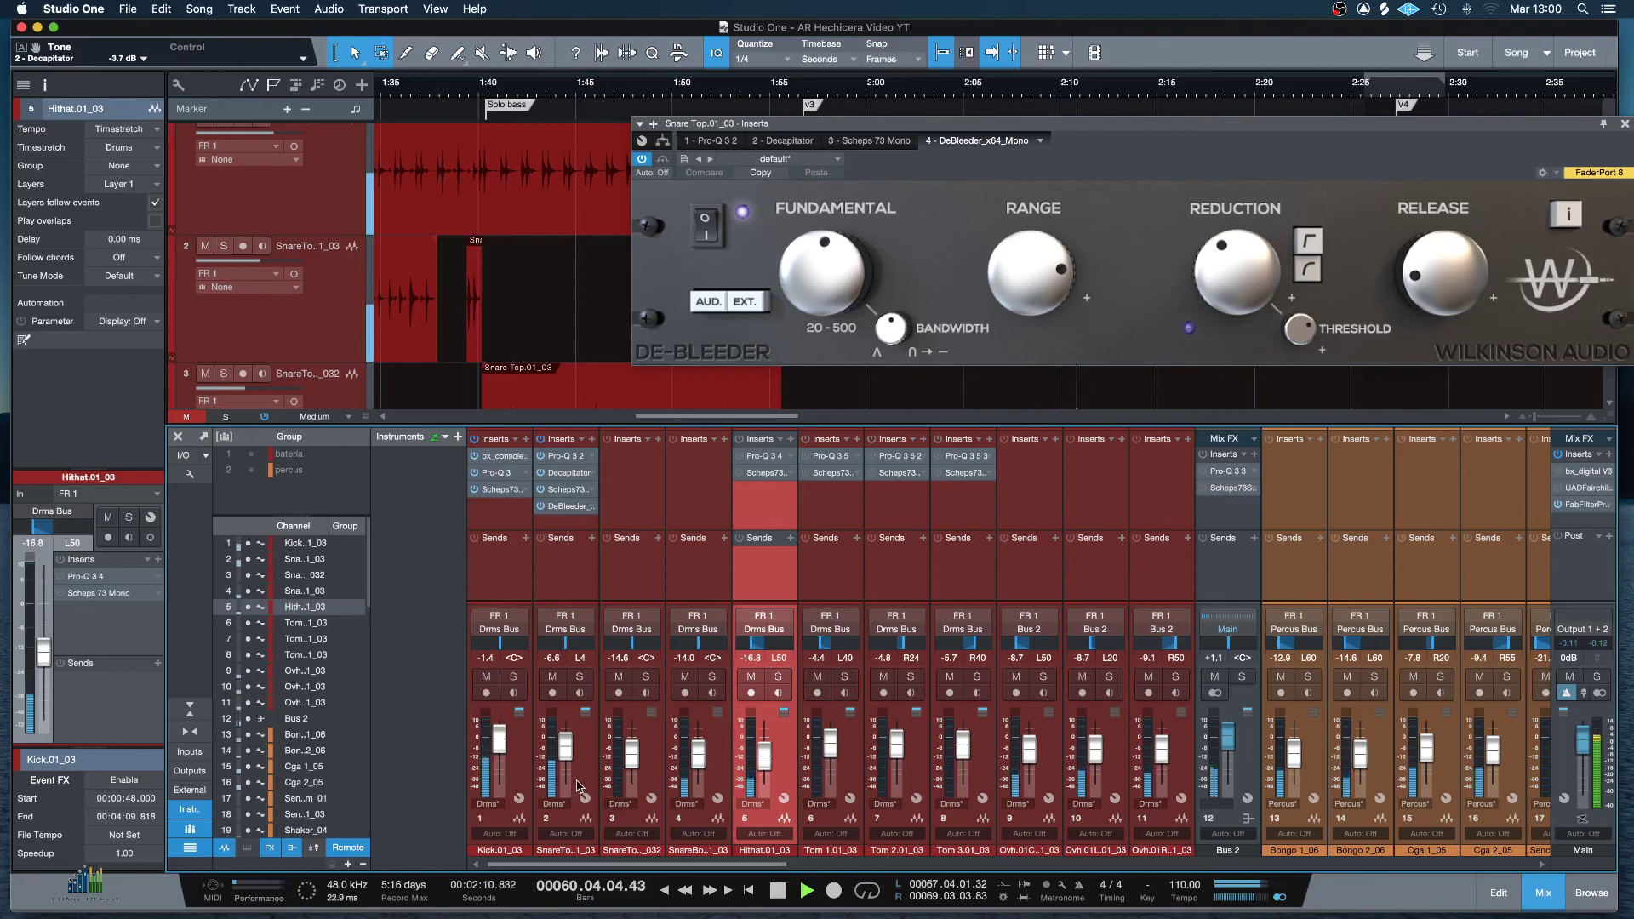
key(space)
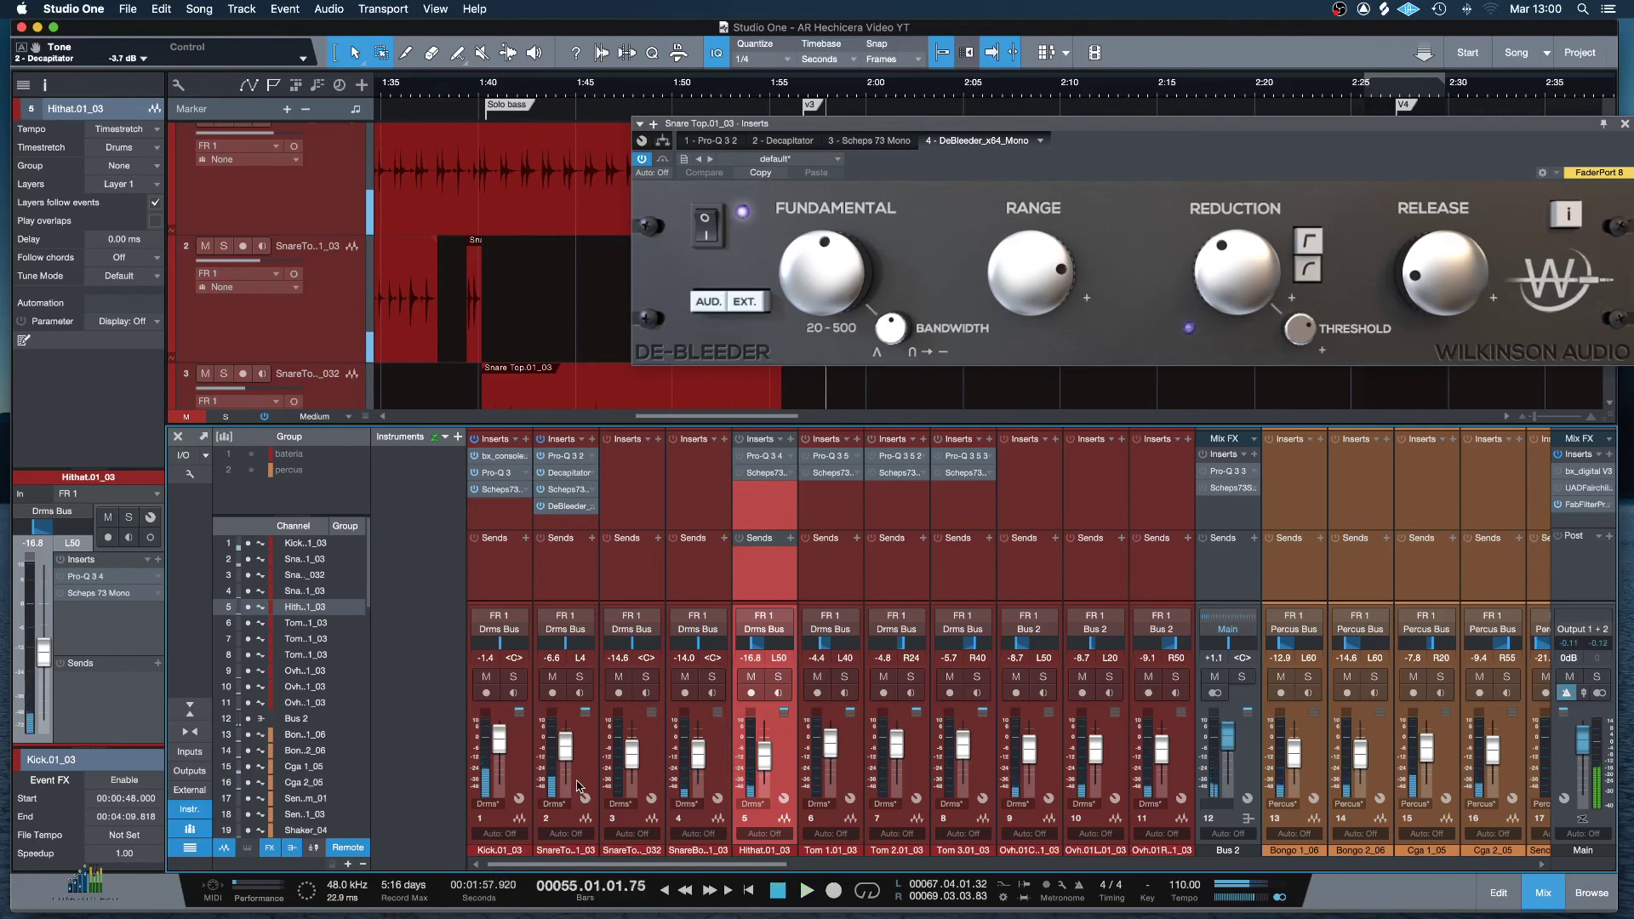